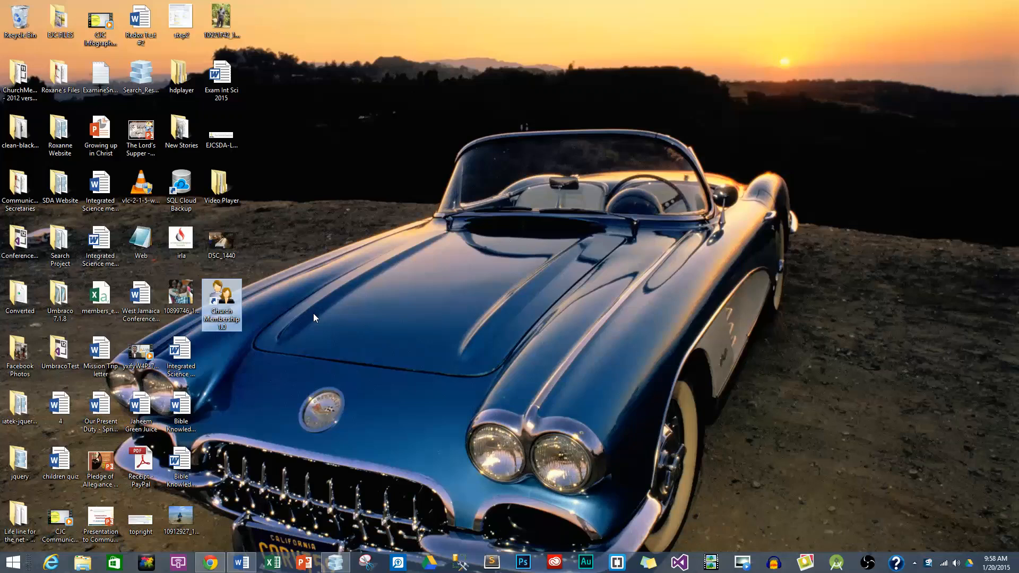
# Search the system for "sql" and open SQL Server Configuration Manager.
pyautogui.click(12, 562)
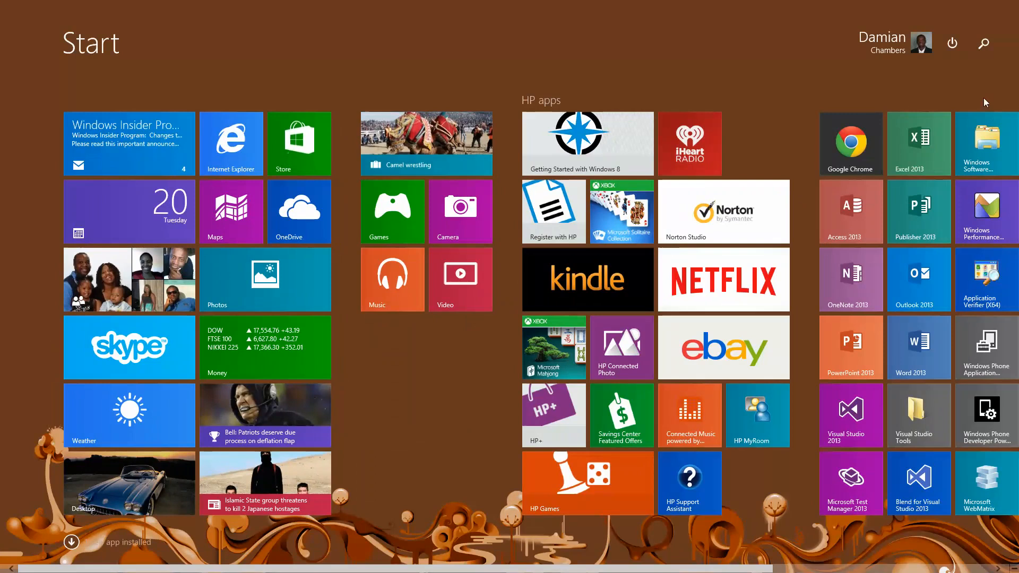
pyautogui.click(982, 53)
pyautogui.write('sql Server Management Studio')
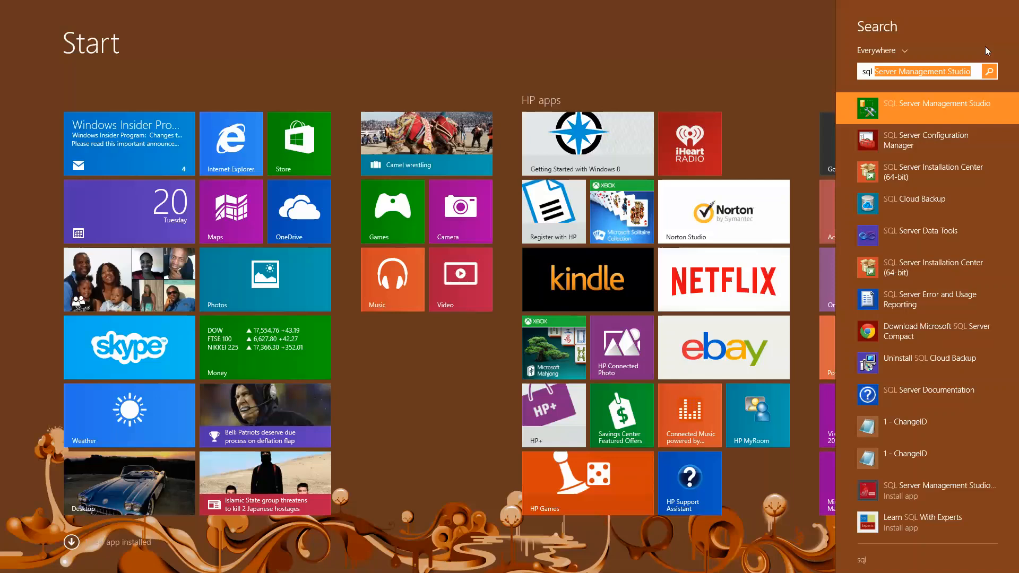
pyautogui.click(908, 138)
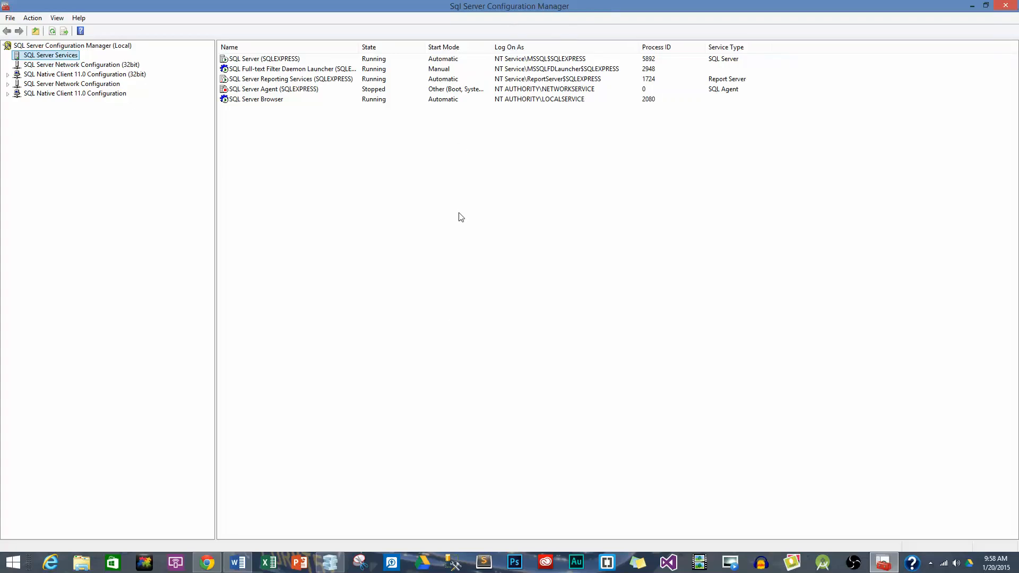
# Set the SQL Server Browser service's start mode to Automatic in its properties and accept the dialog.
pyautogui.click(273, 102)
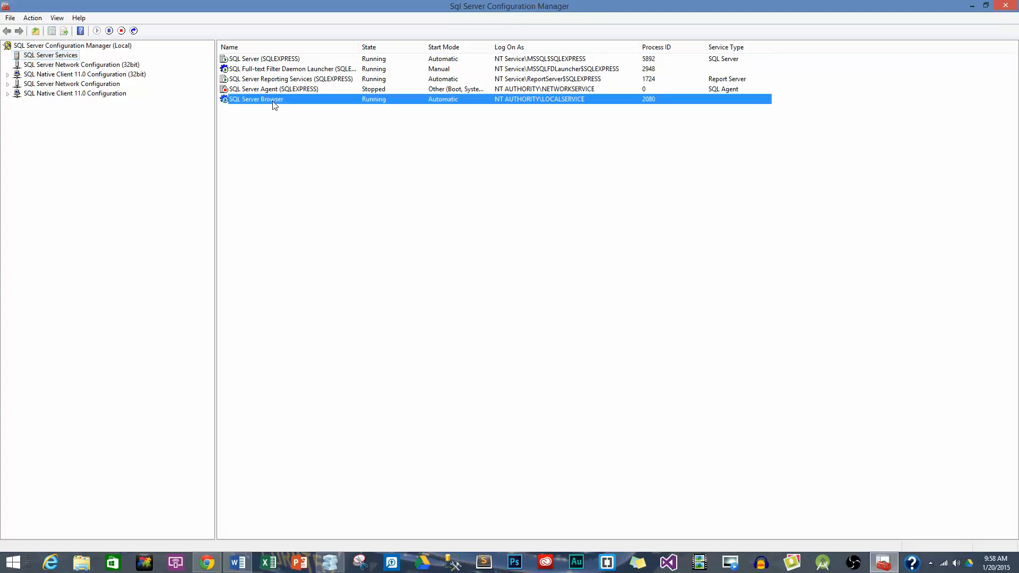
pyautogui.click(281, 60)
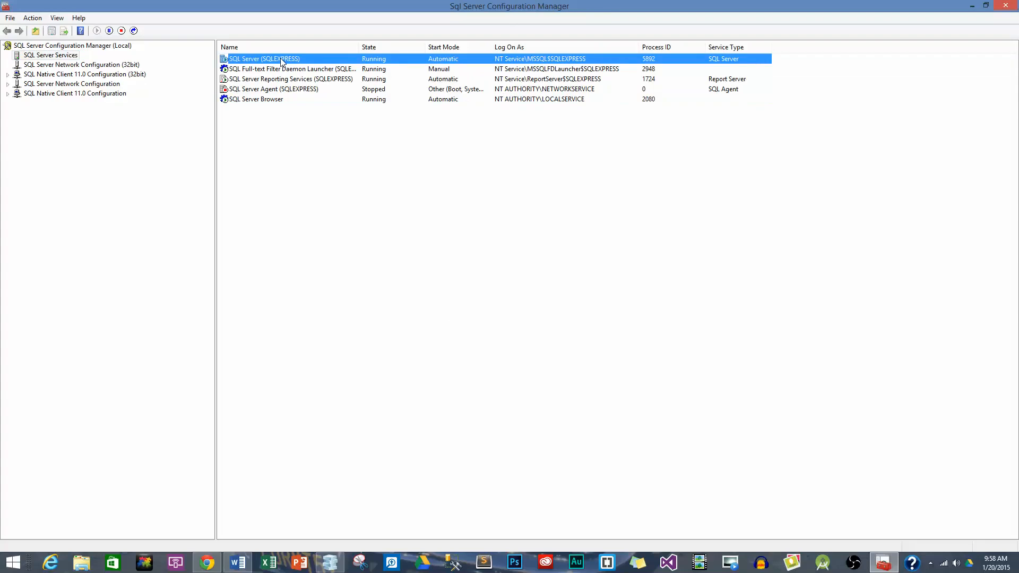
pyautogui.click(263, 102)
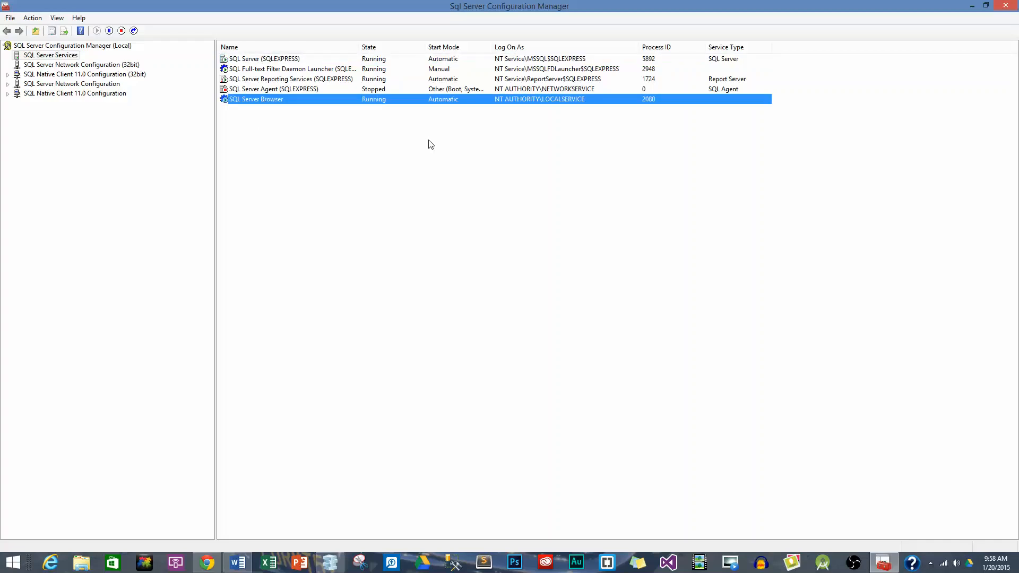
pyautogui.rightClick(285, 101)
pyautogui.click(326, 169)
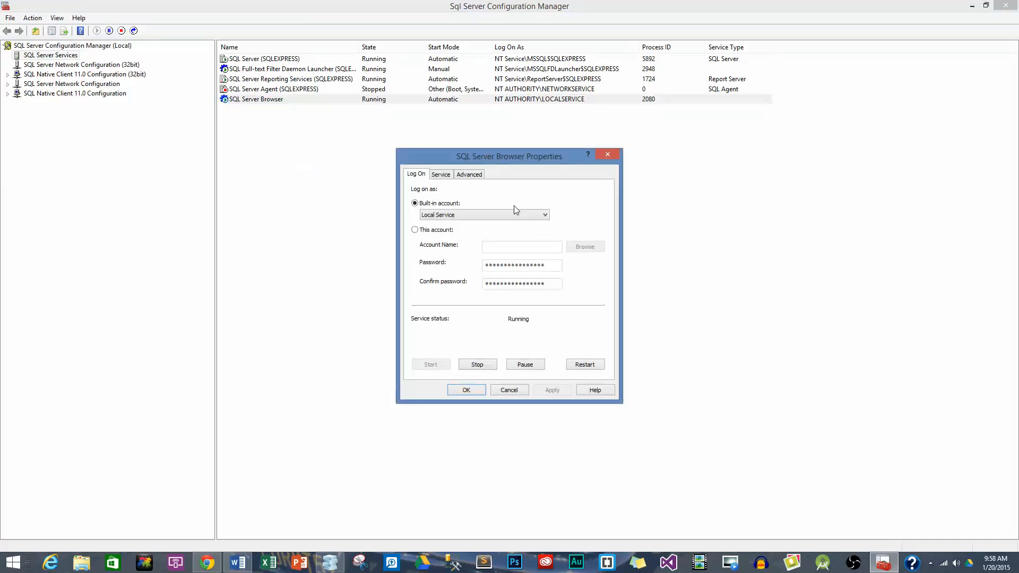
pyautogui.click(449, 178)
pyautogui.click(569, 253)
pyautogui.click(570, 260)
pyautogui.click(547, 272)
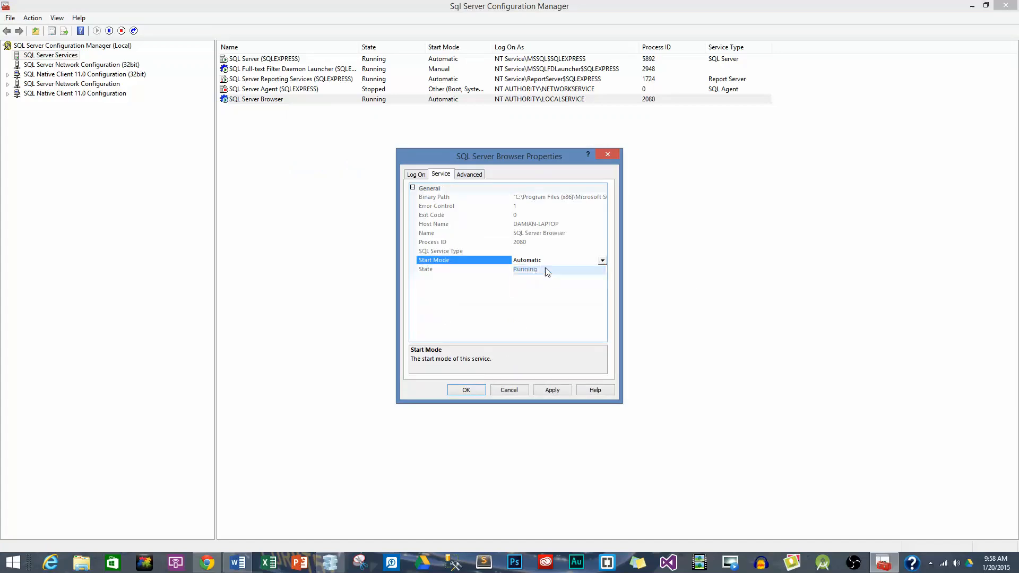
pyautogui.click(466, 390)
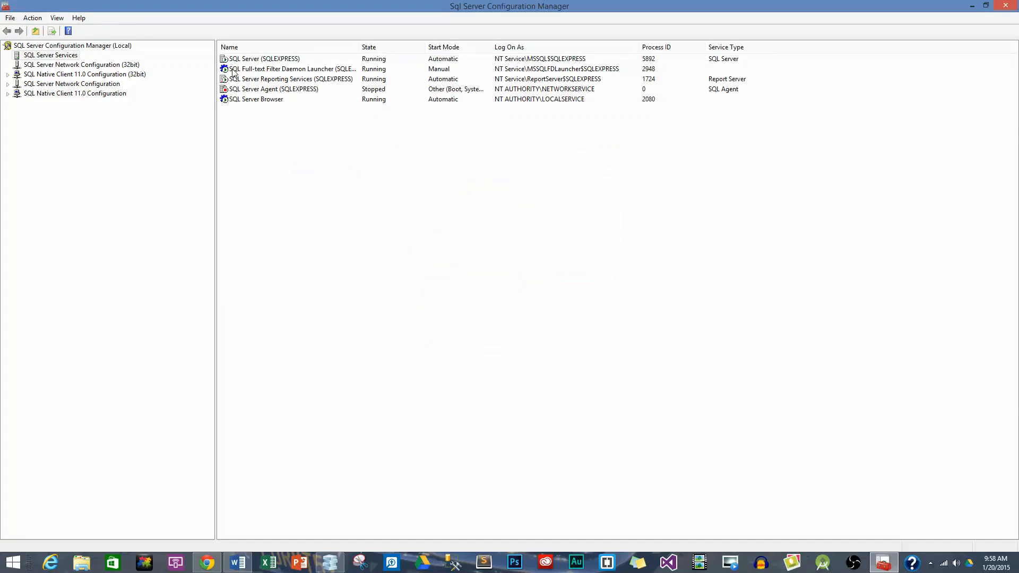
# Check whether the SQL Server Browser service still has to be started.
pyautogui.click(260, 99)
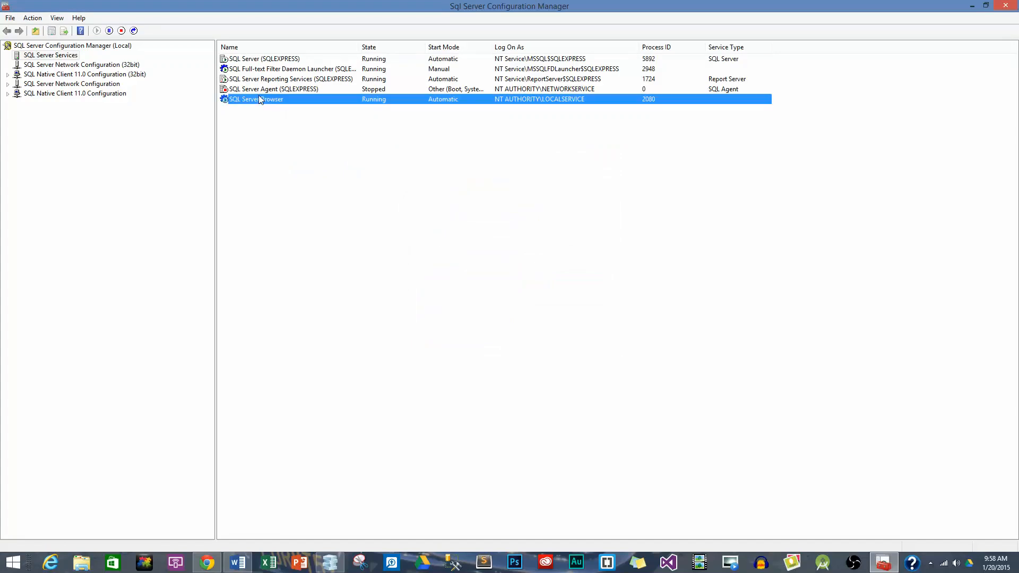
pyautogui.rightClick(258, 99)
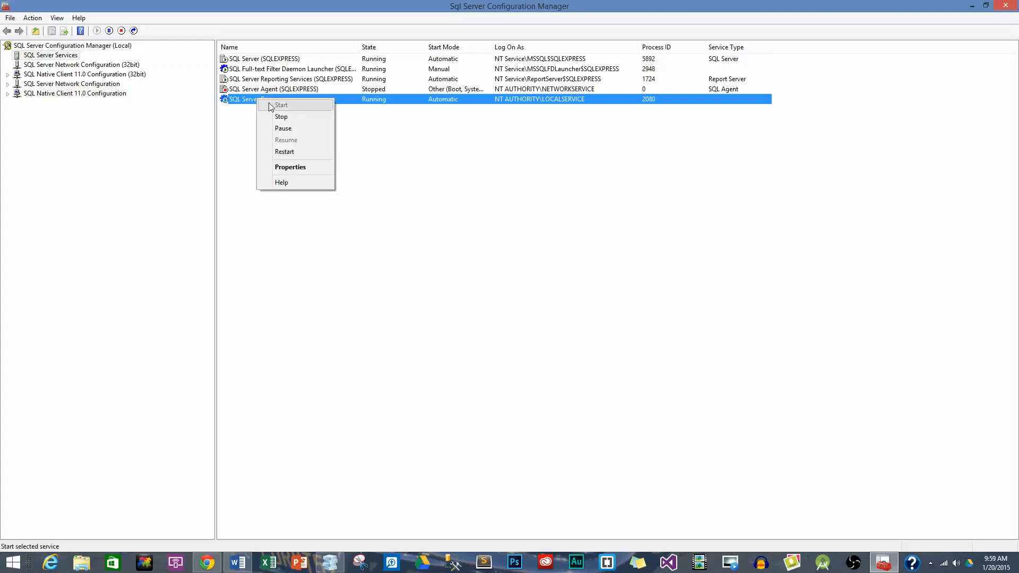
pyautogui.click(216, 134)
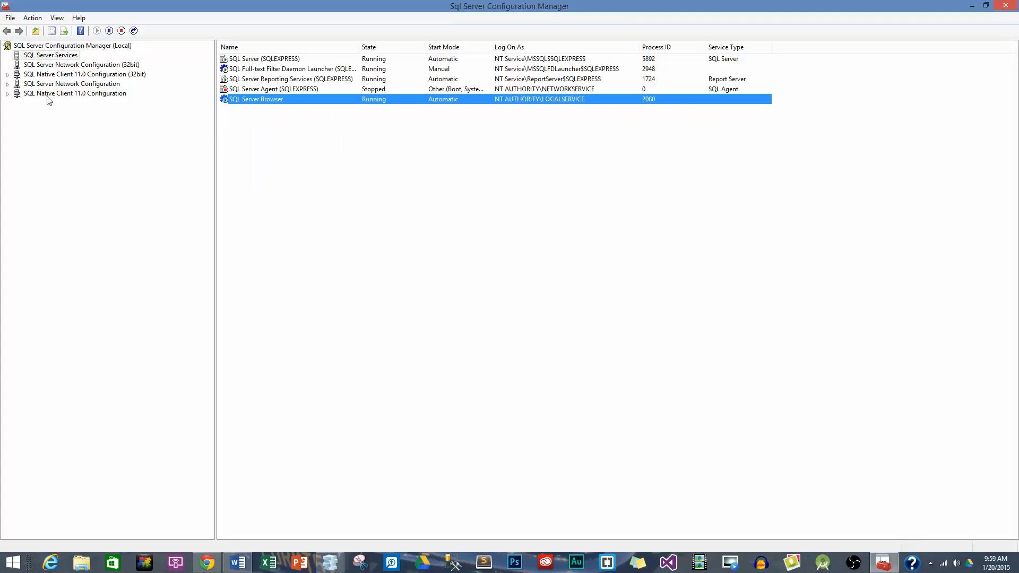
# Show the network protocols for SQLEXPRESS and make sure Named Pipes and TCP/IP are enabled.
pyautogui.click(10, 84)
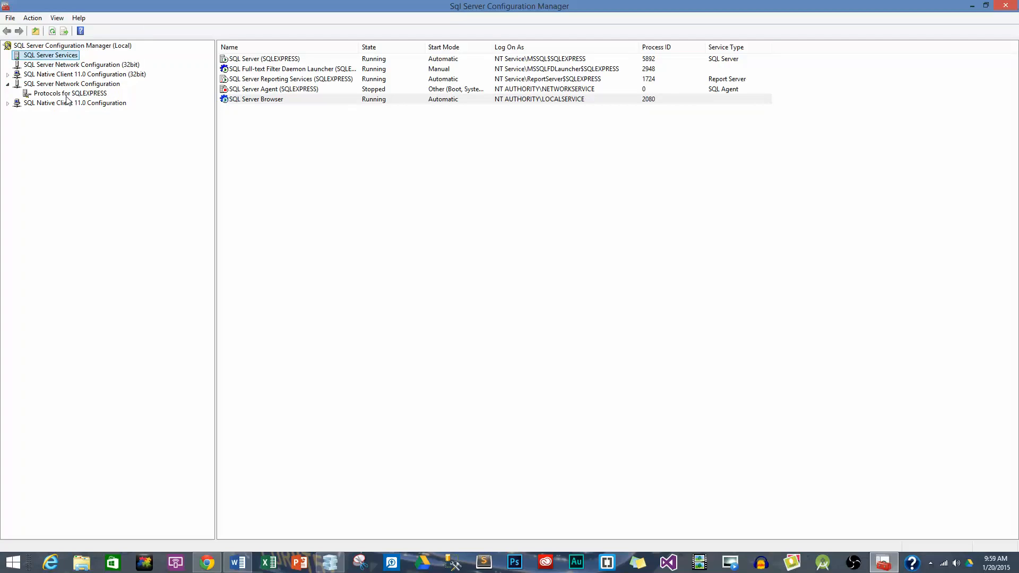
pyautogui.click(67, 95)
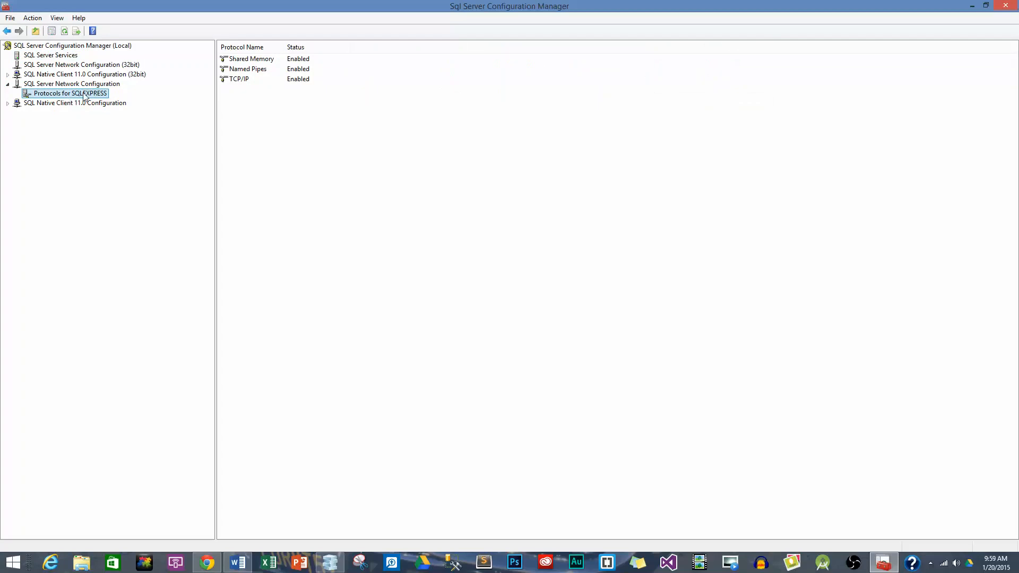
pyautogui.click(267, 70)
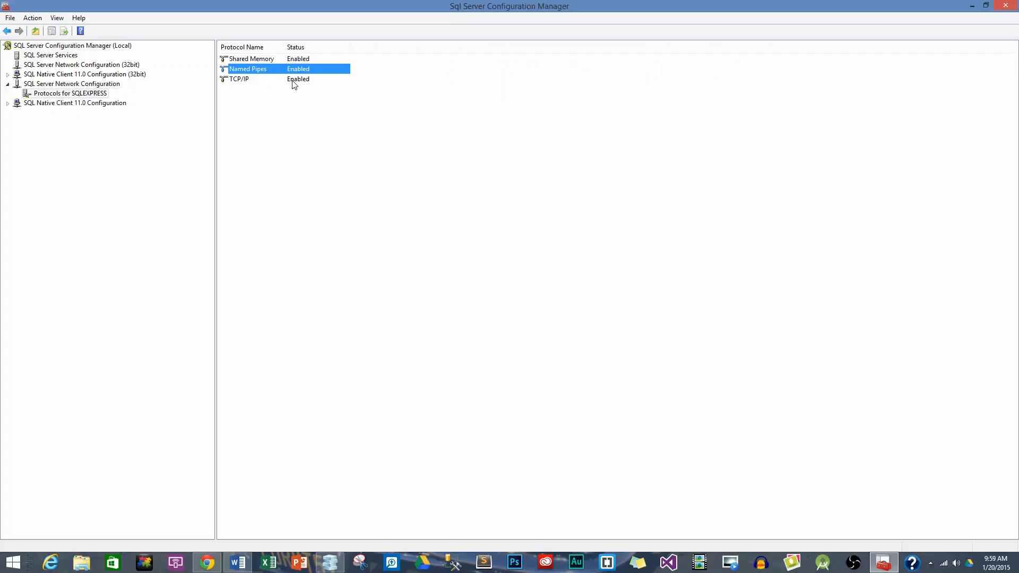
pyautogui.click(294, 83)
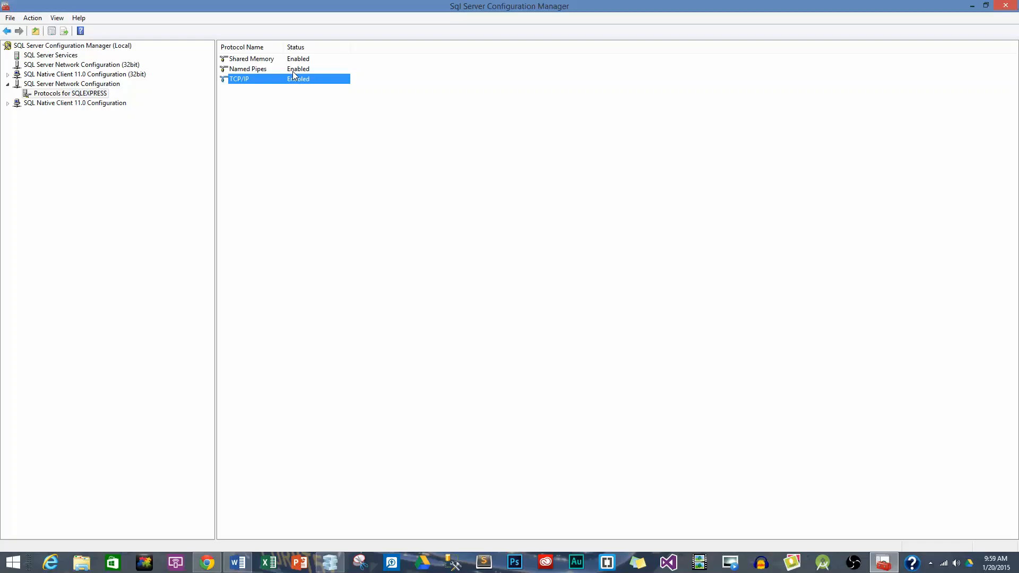
pyautogui.rightClick(292, 72)
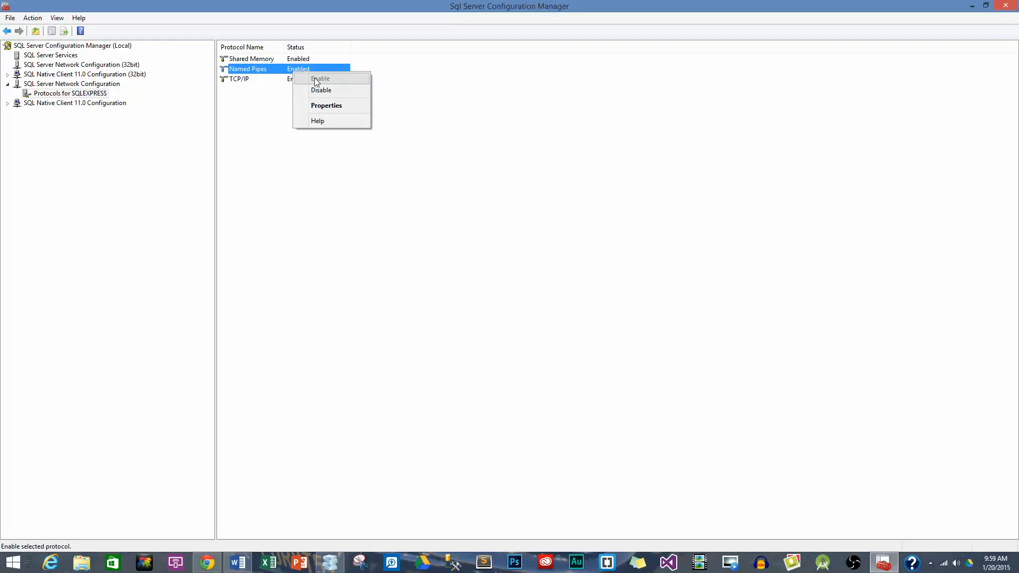
pyautogui.click(276, 80)
pyautogui.rightClick(275, 78)
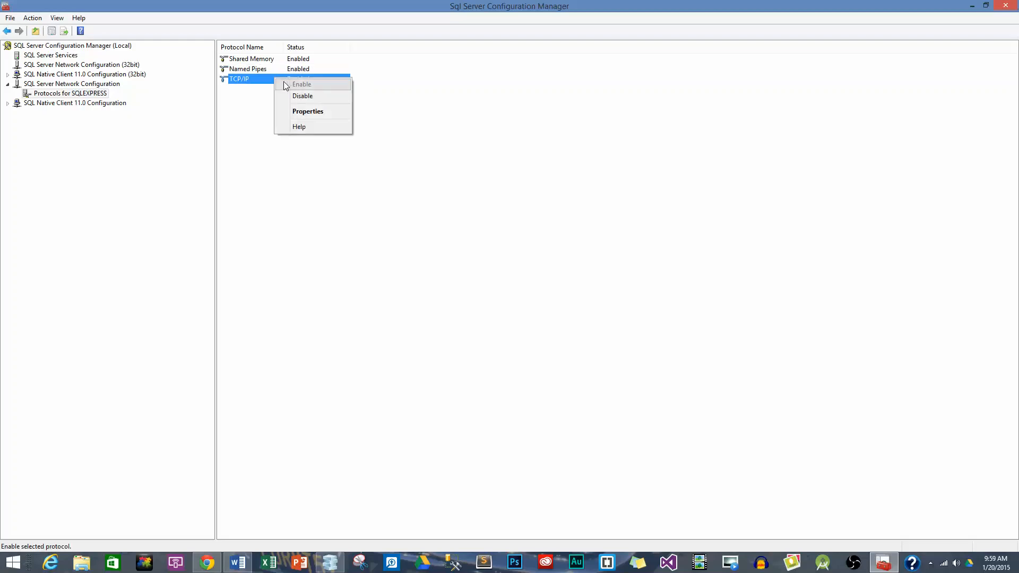
pyautogui.click(300, 85)
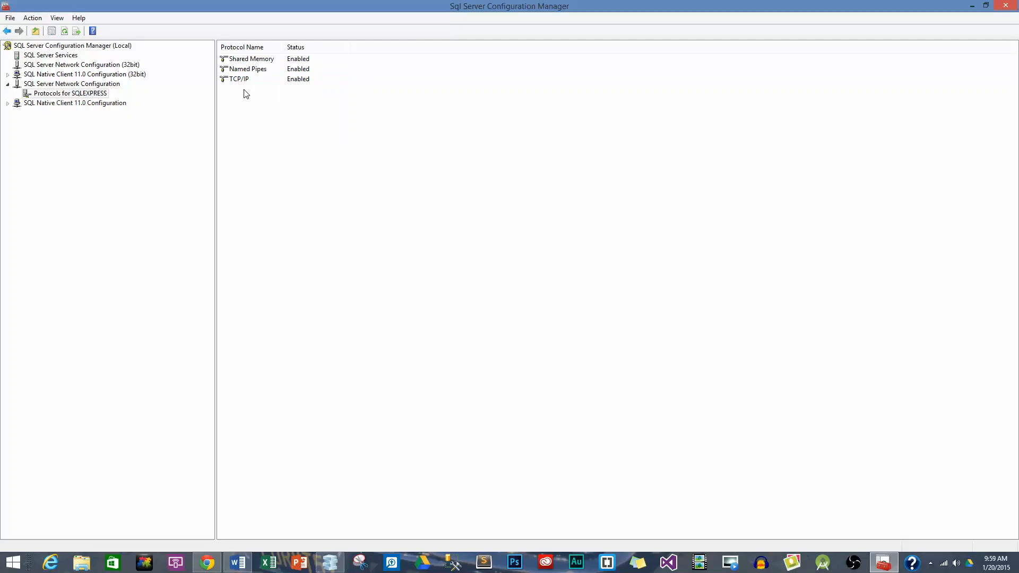
# In the TCP/IP properties, make sure IPAll has blank TCP Dynamic Ports and TCP Port 1433, and accept the dialog.
pyautogui.click(270, 80)
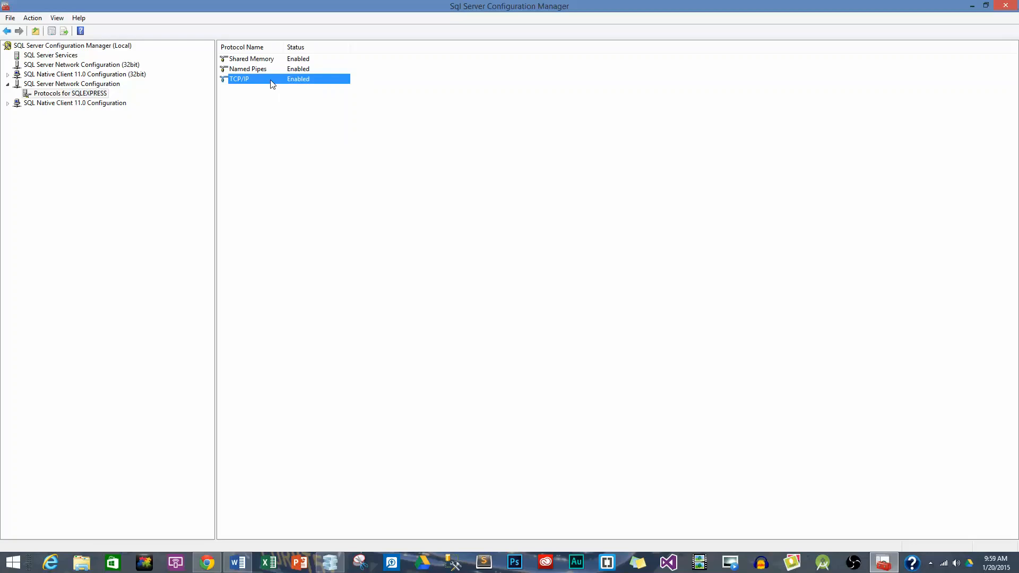
pyautogui.rightClick(271, 84)
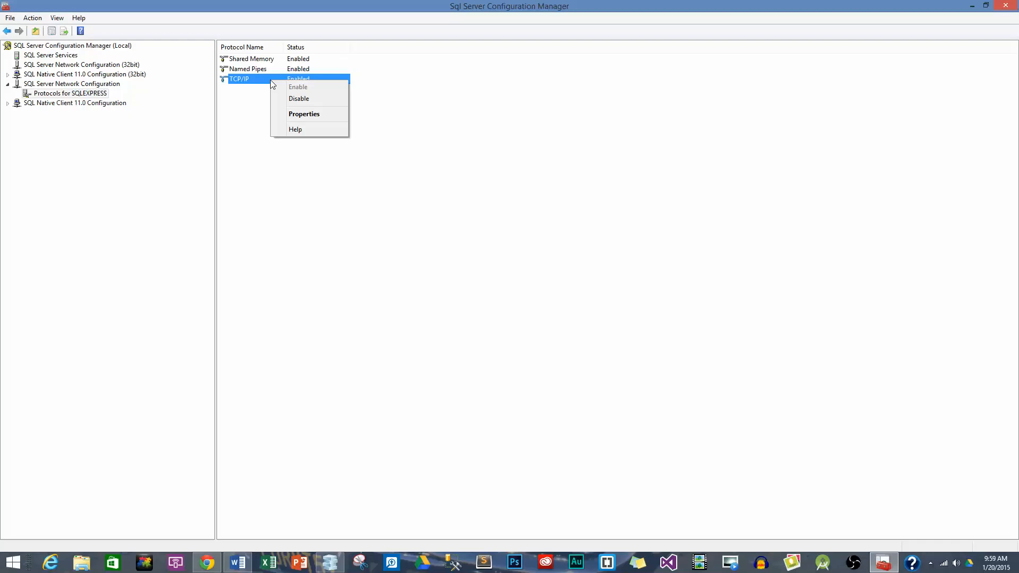
pyautogui.click(326, 117)
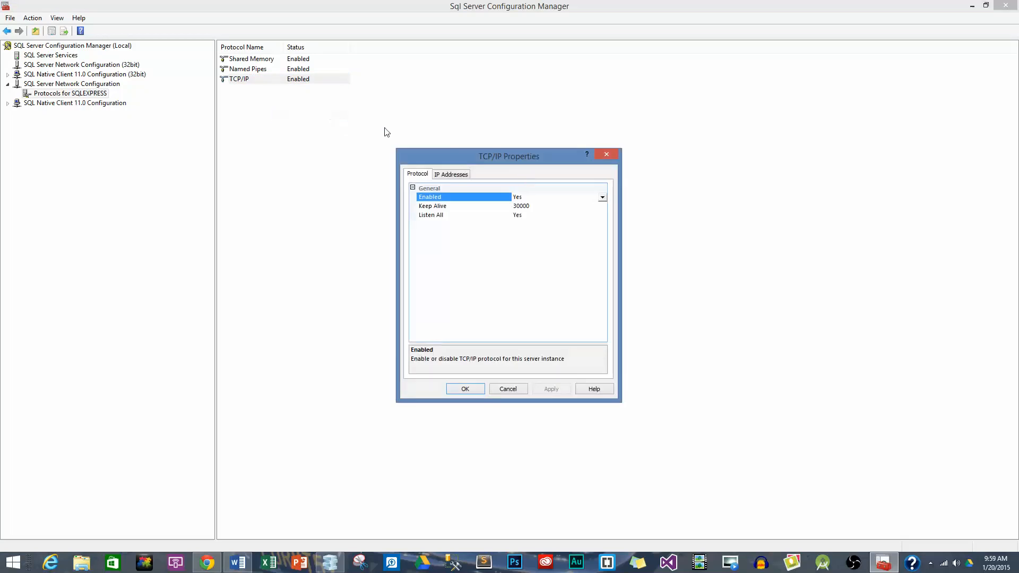
pyautogui.click(455, 174)
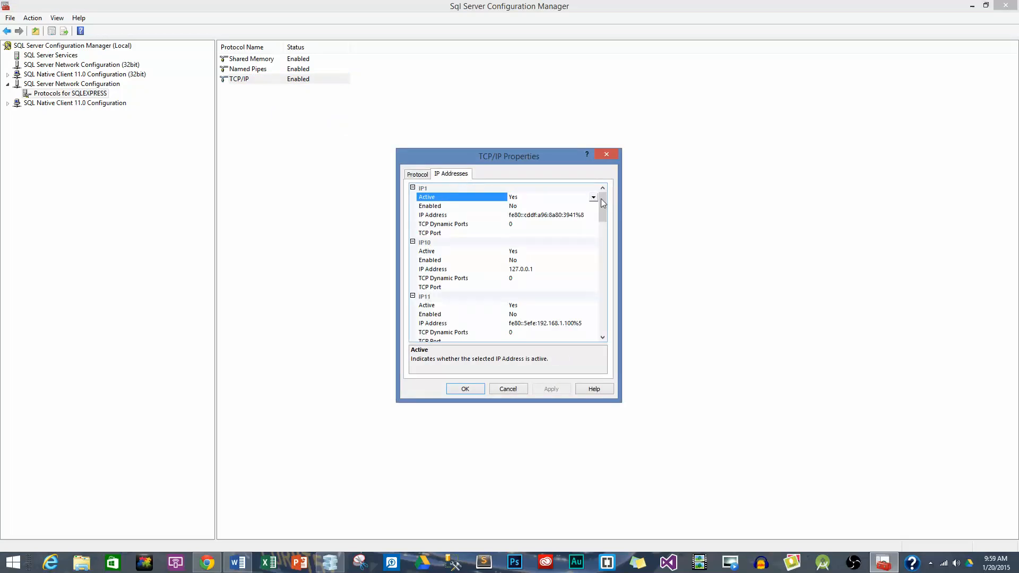
pyautogui.moveTo(602, 203); pyautogui.dragTo(602, 321)
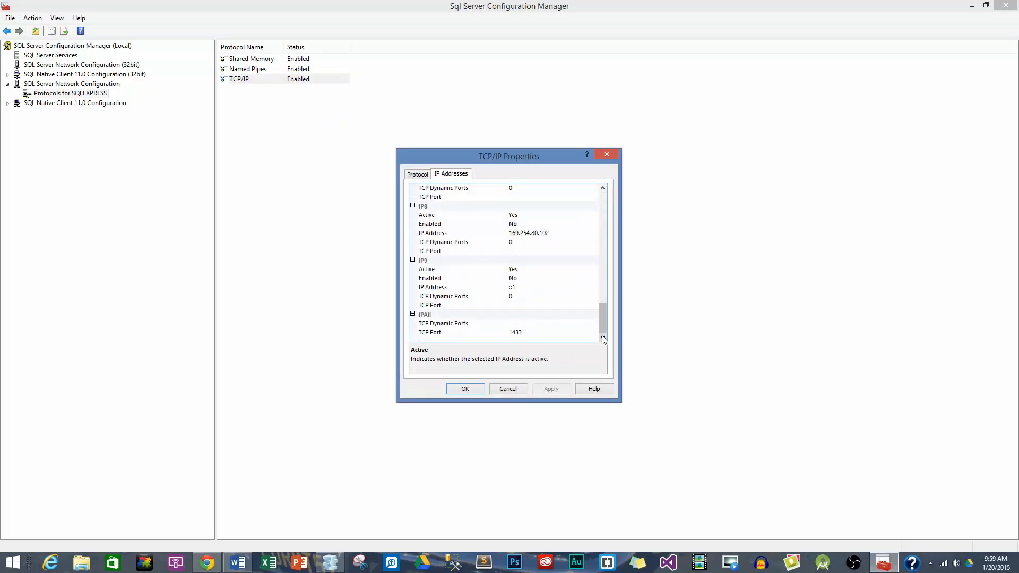
pyautogui.click(452, 322)
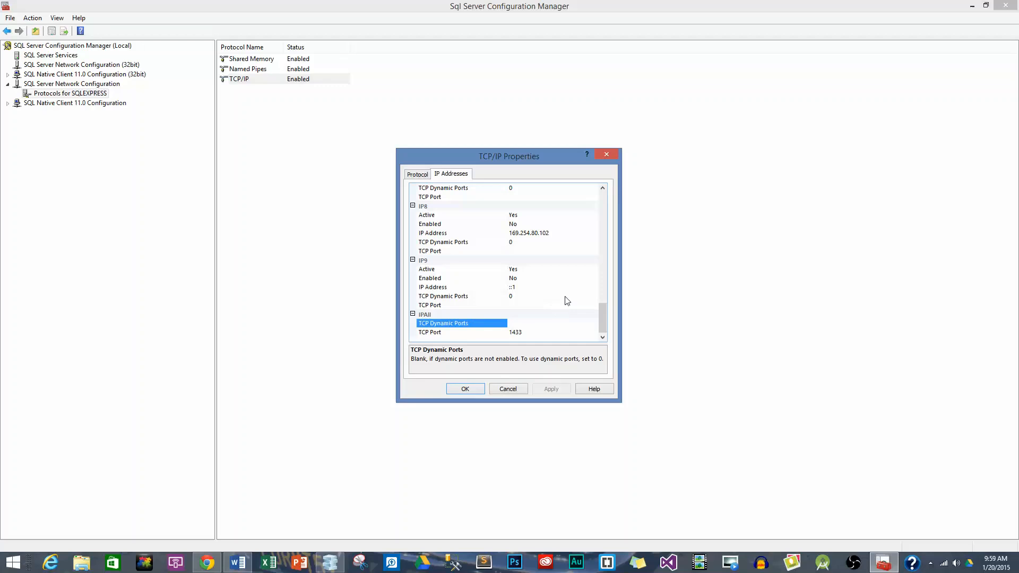
pyautogui.click(467, 335)
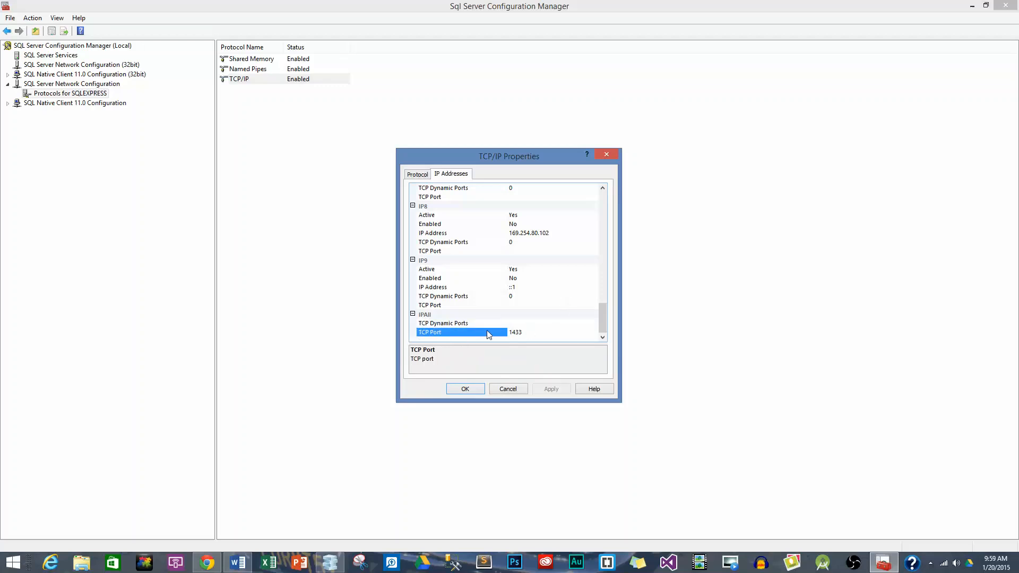
pyautogui.doubleClick(527, 332)
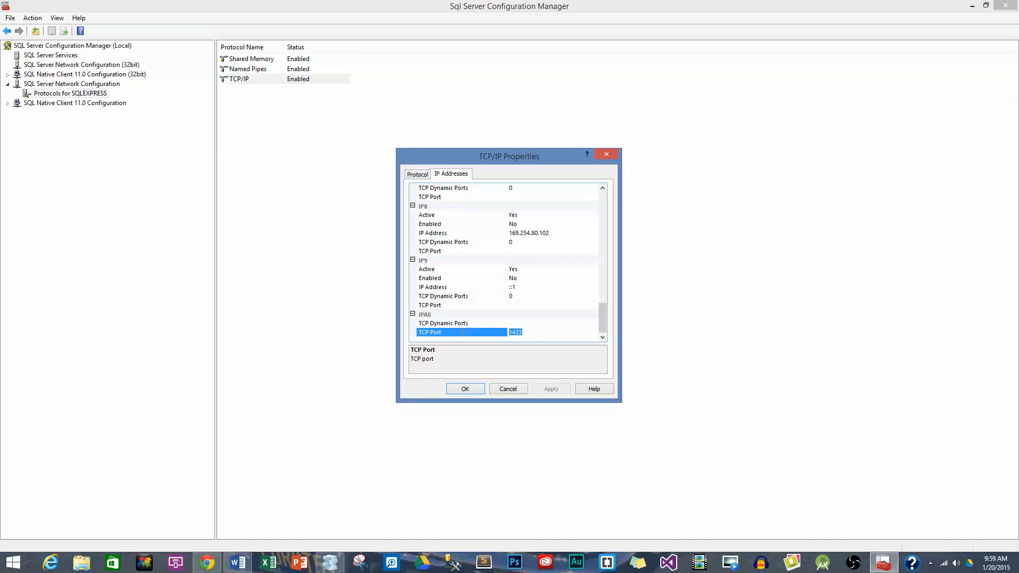
pyautogui.click(465, 389)
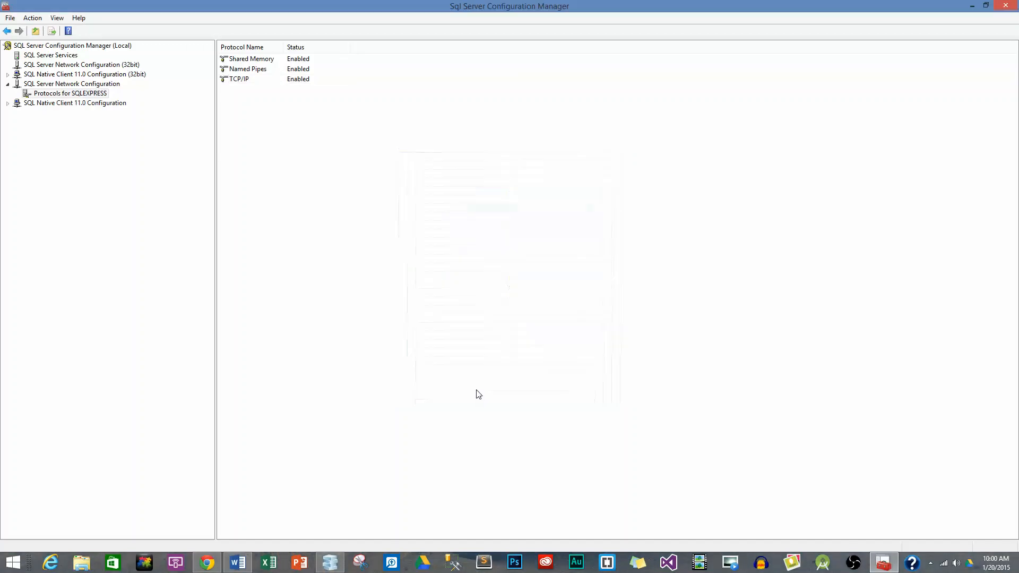
# Restart the SQL Server (SQLEXPRESS) service and close the configuration manager.
pyautogui.click(49, 56)
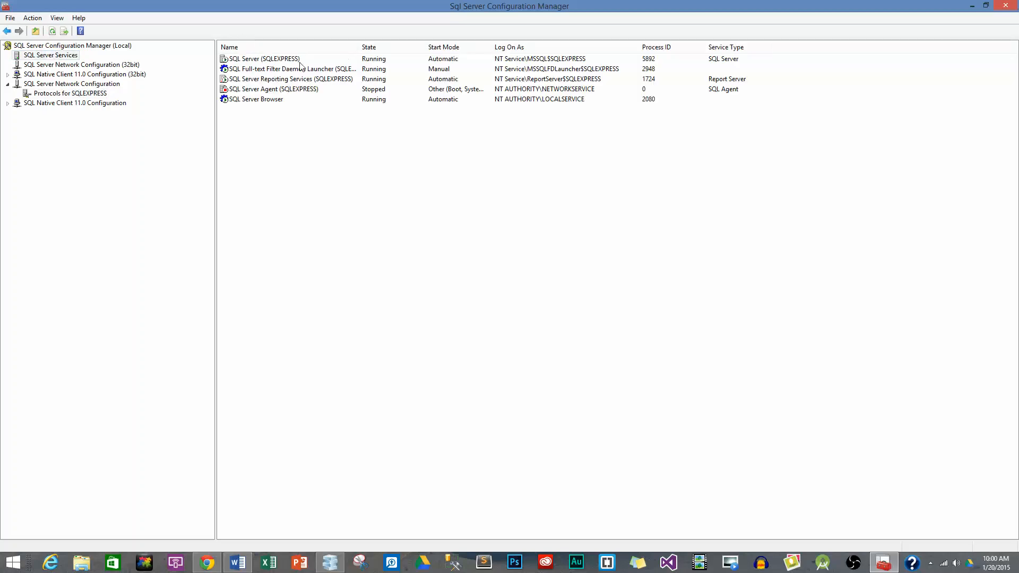
pyautogui.click(282, 60)
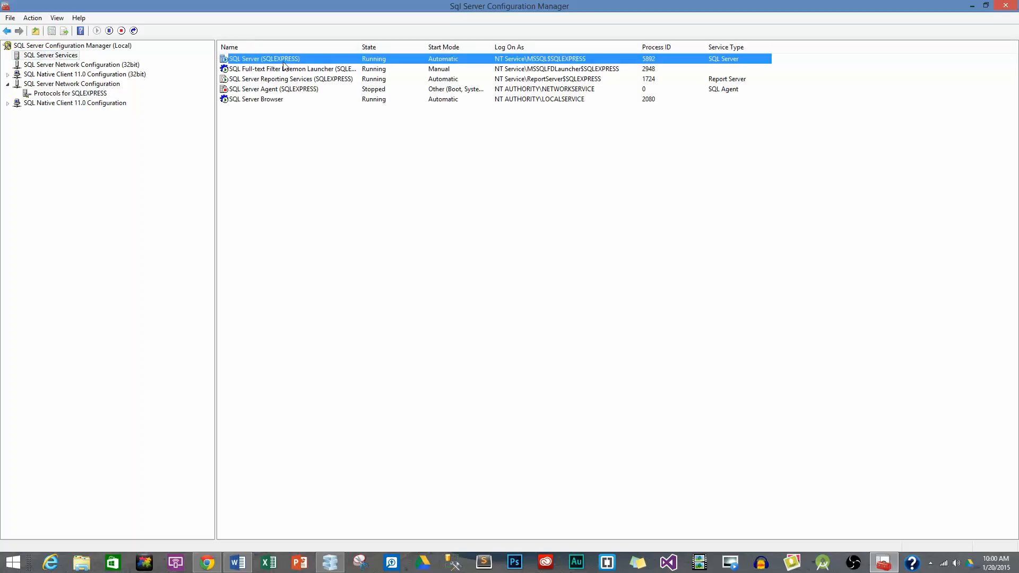
pyautogui.click(134, 31)
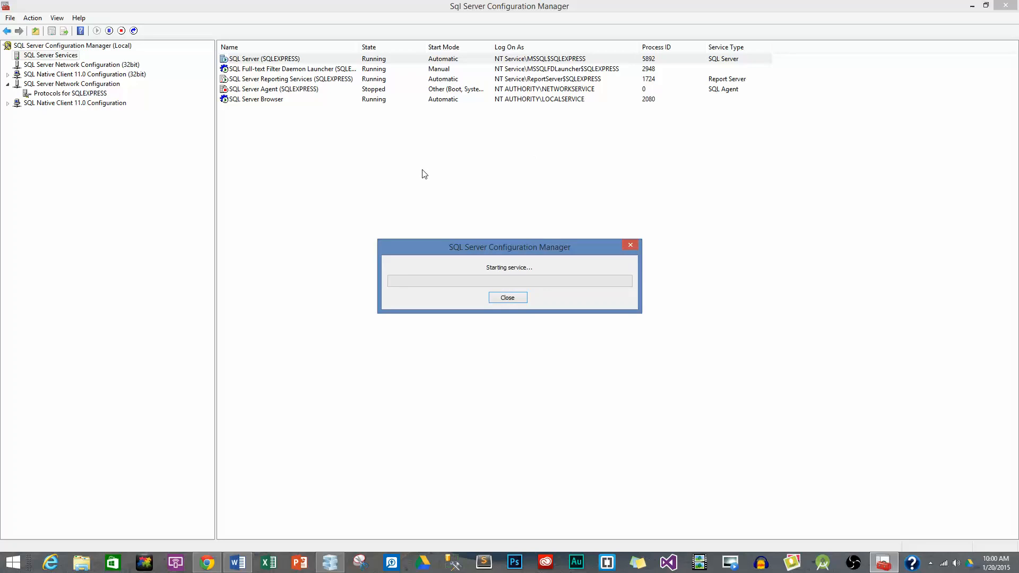
pyautogui.click(1005, 5)
# Search the system for "allow" and open the Windows Firewall settings for allowing an app.
pyautogui.press('super')
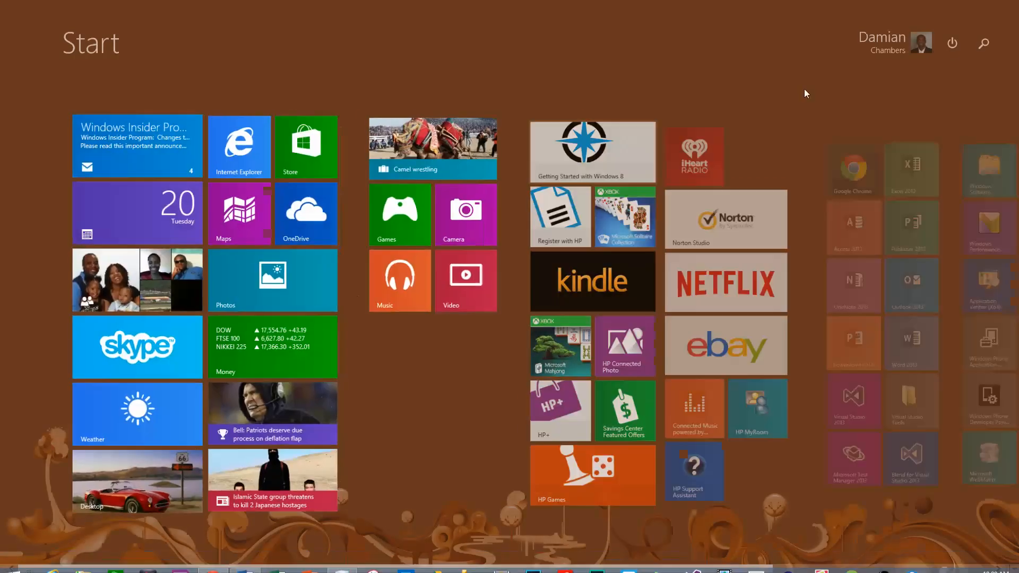
pyautogui.click(983, 43)
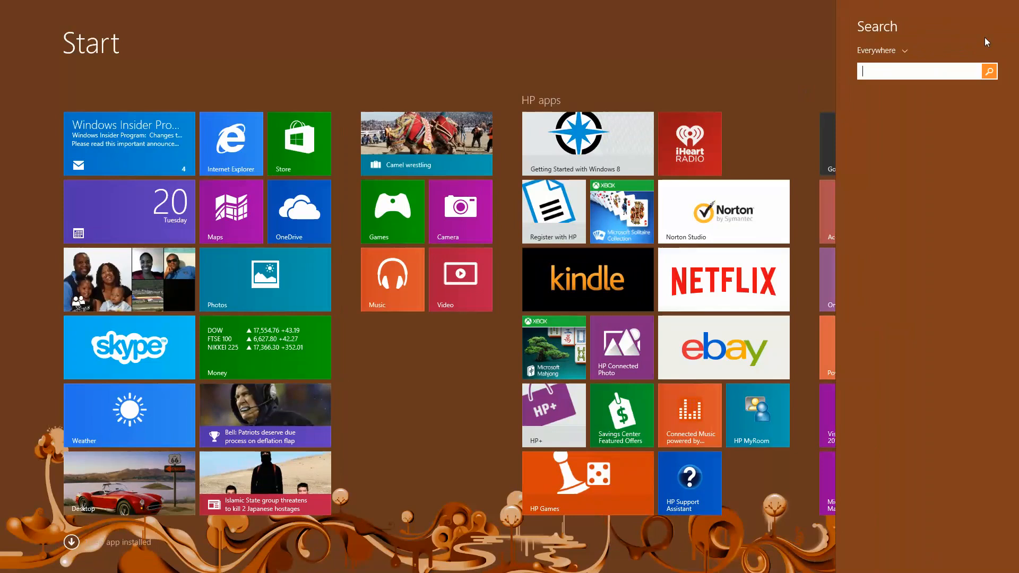
pyautogui.write('allow')
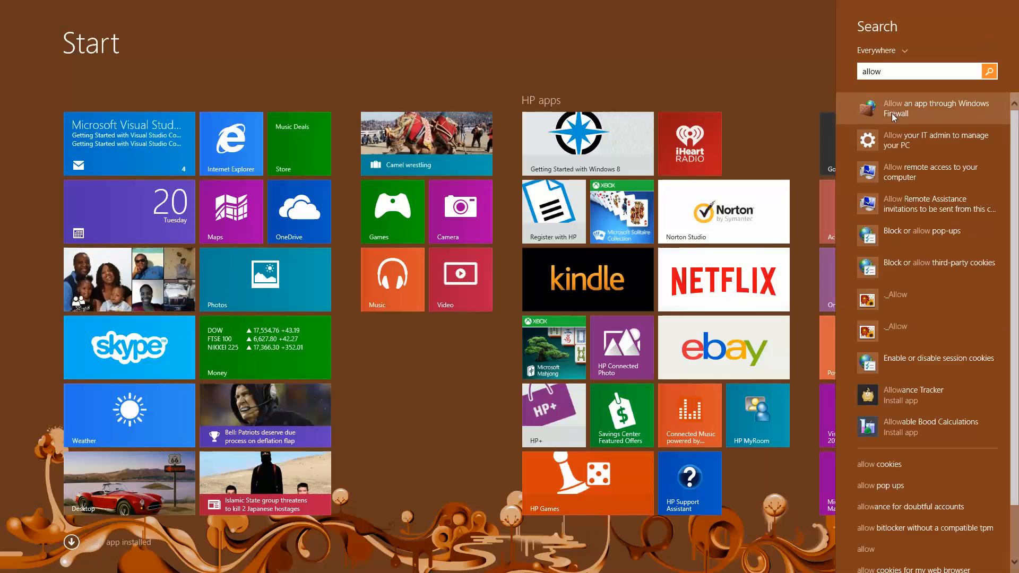
pyautogui.click(896, 113)
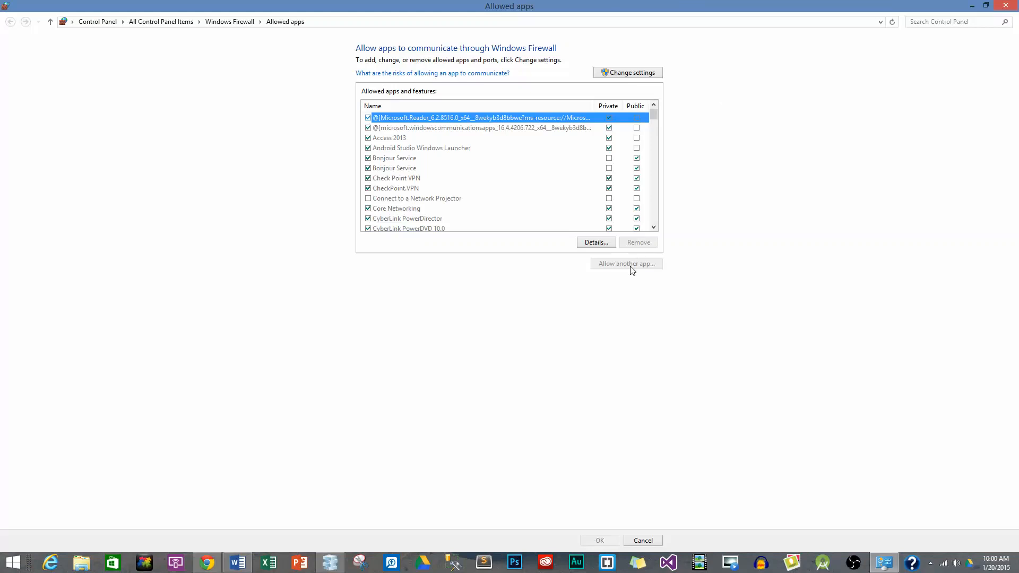
# Unlock the allowed apps settings, start allowing another app and look through the listed apps for SQL Server.
pyautogui.click(624, 73)
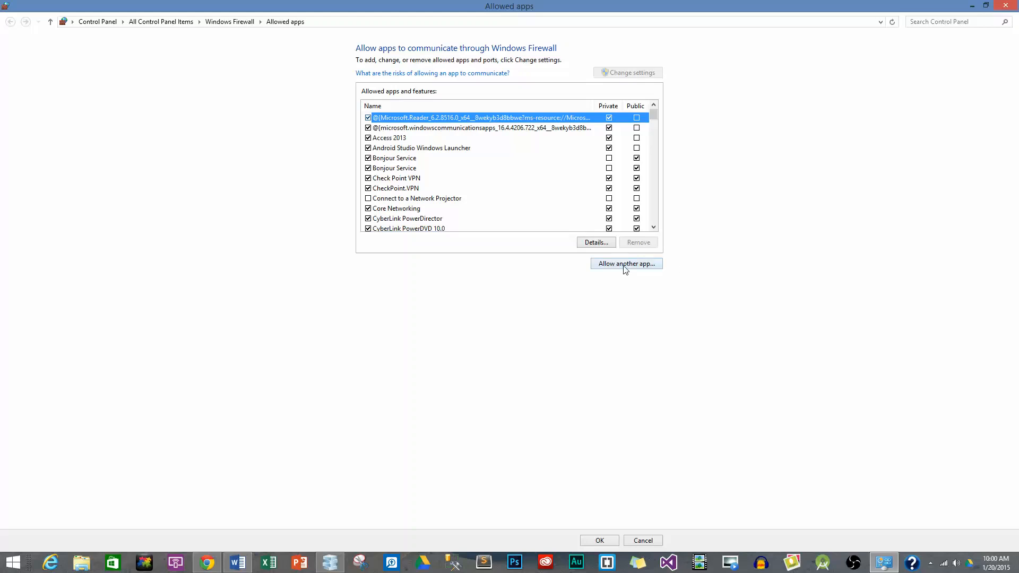
pyautogui.click(626, 265)
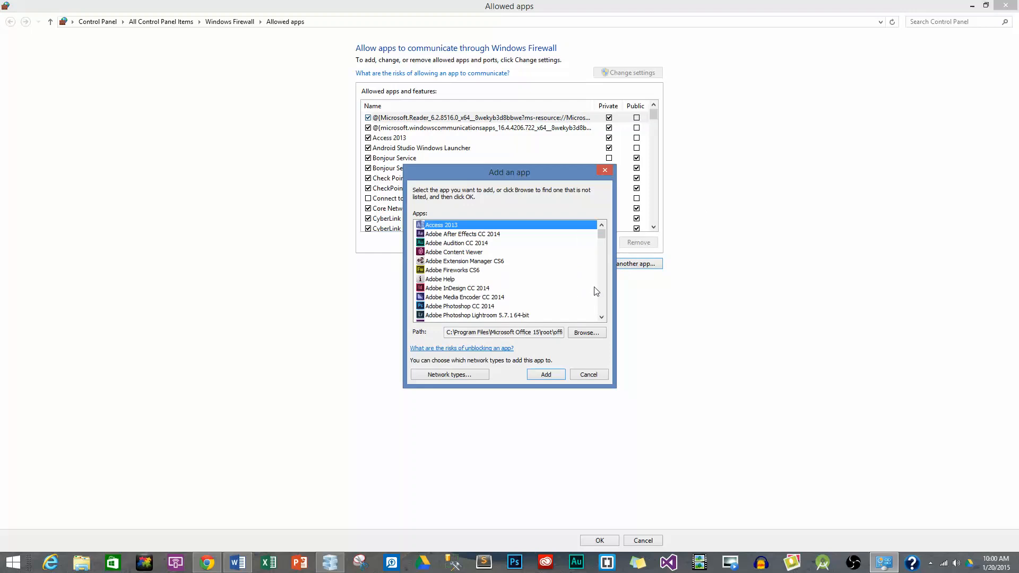
pyautogui.moveTo(604, 234); pyautogui.dragTo(602, 294)
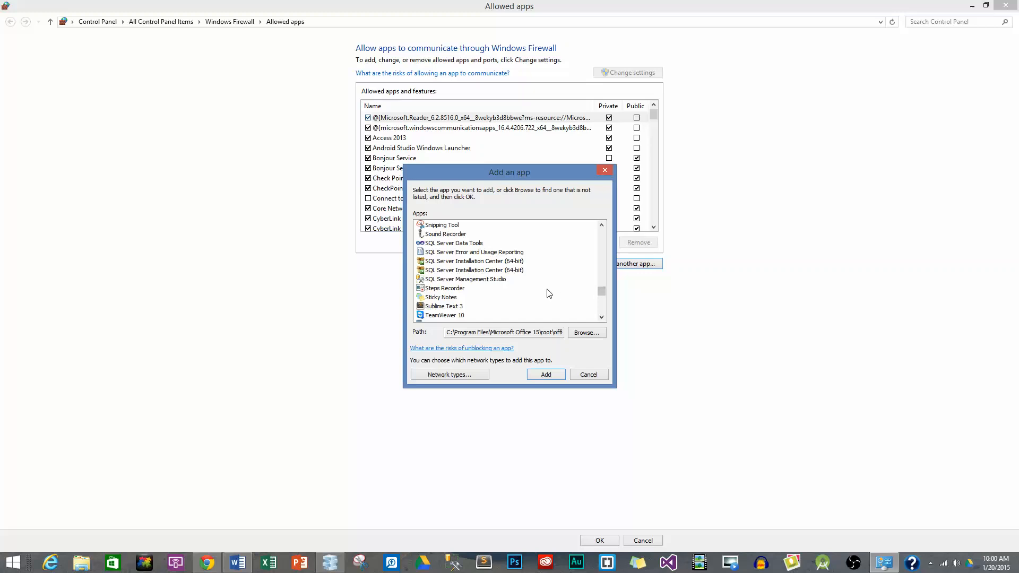
pyautogui.scroll(-4, 540, 287)
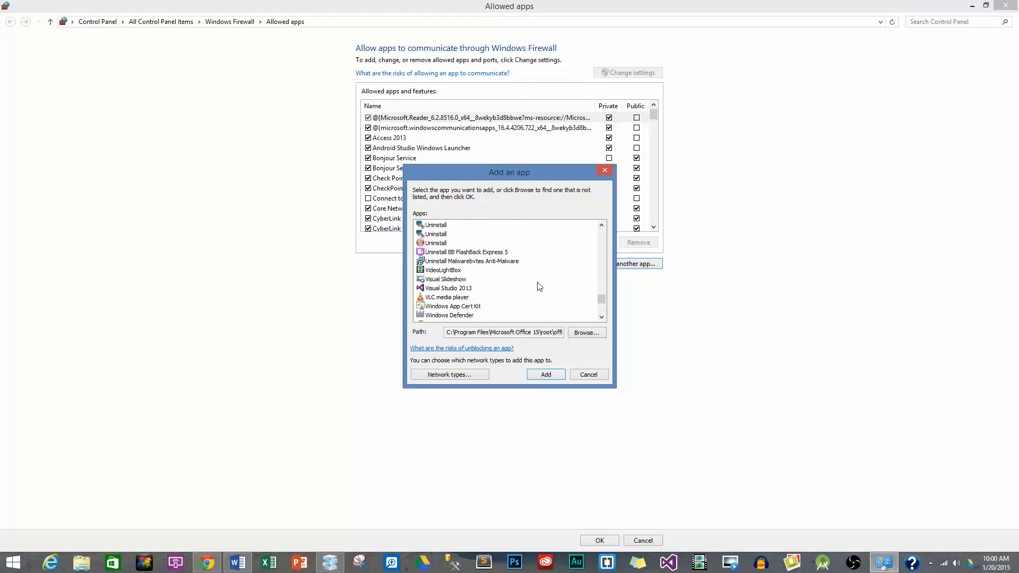
pyautogui.scroll(-3, 540, 286)
pyautogui.scroll(-3, 540, 286)
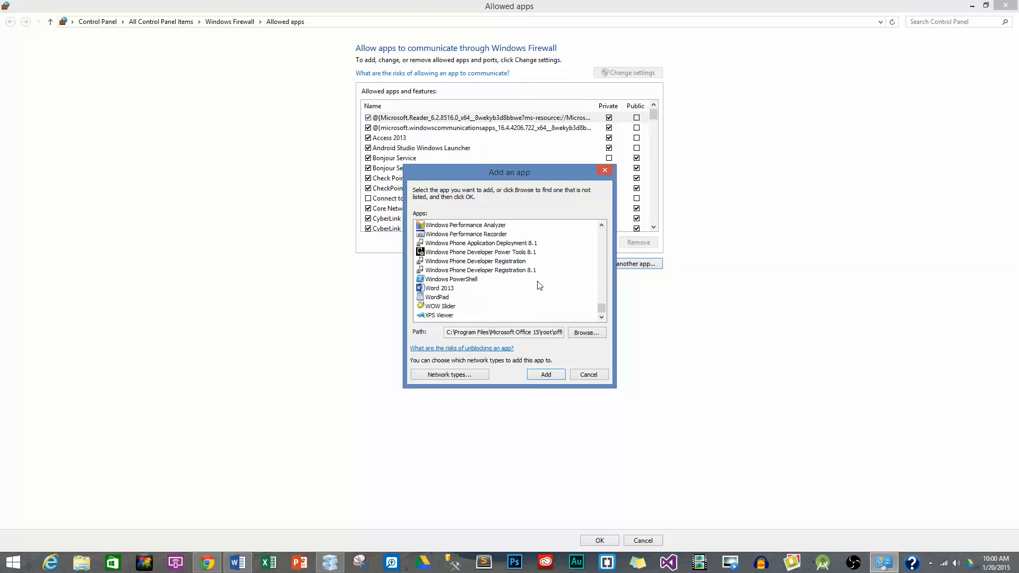
pyautogui.scroll(12, 540, 286)
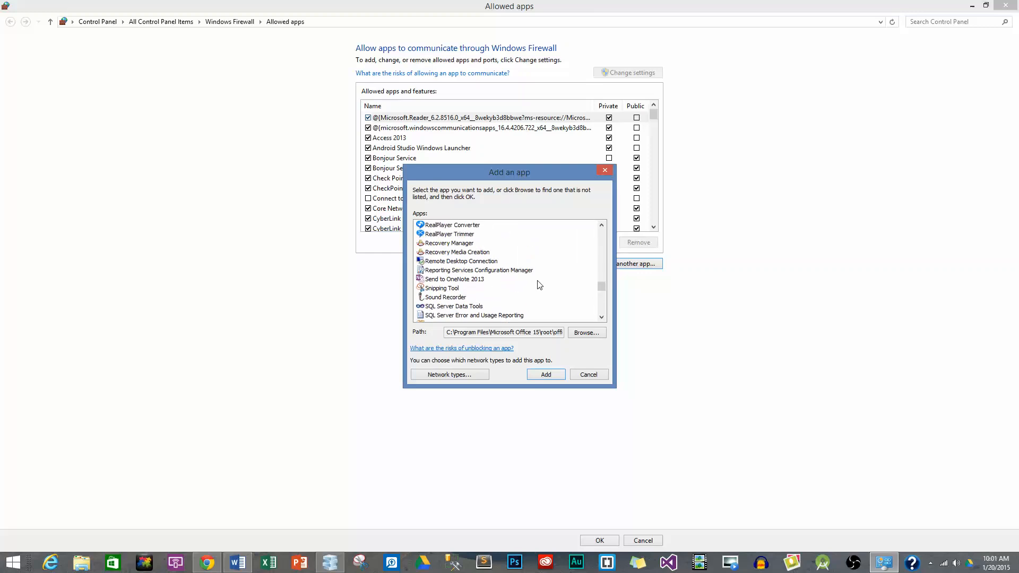
pyautogui.scroll(2, 540, 286)
pyautogui.scroll(10, 540, 285)
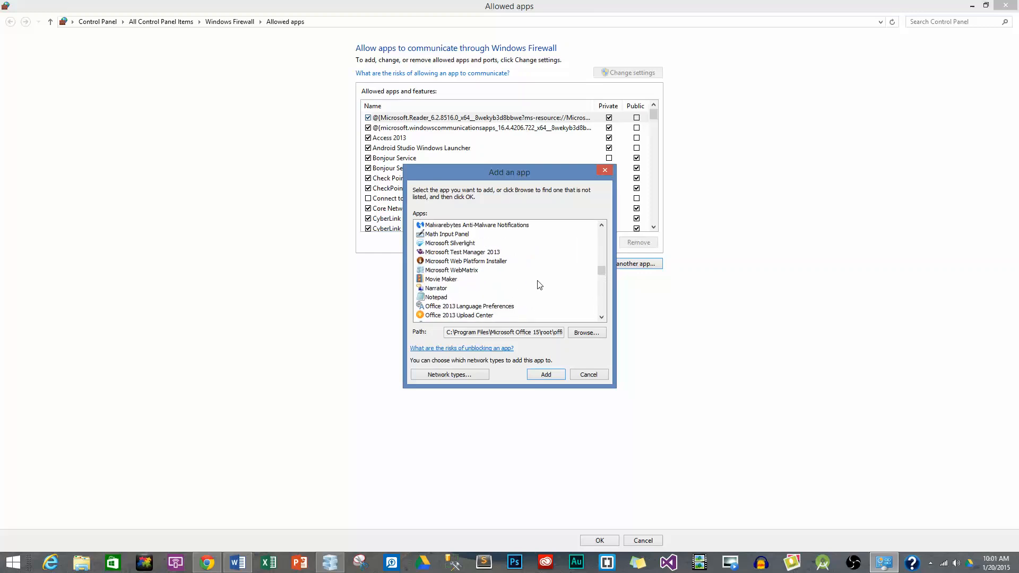
pyautogui.scroll(10, 540, 285)
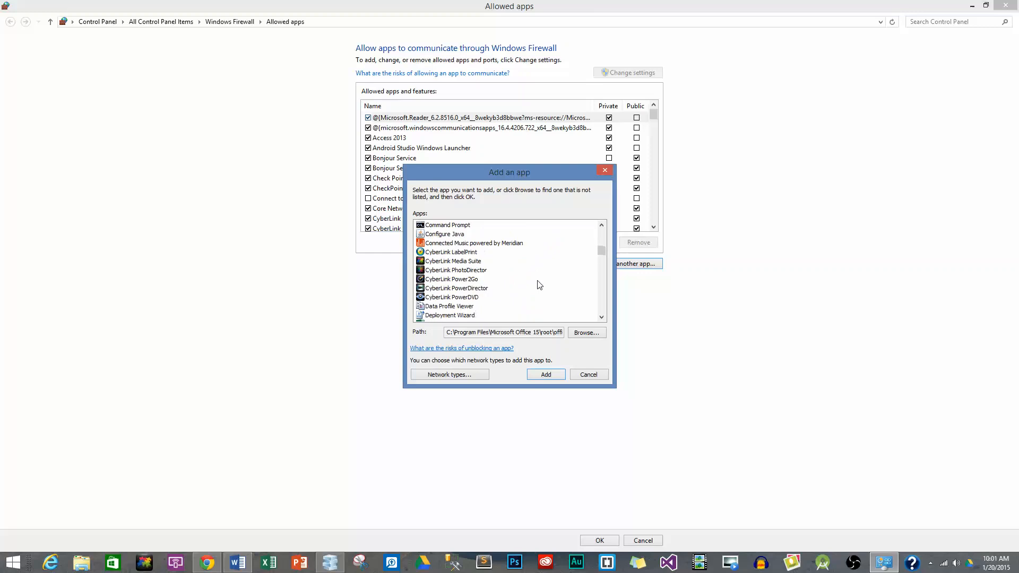
# Browse for the app in C:\Program Files\Microsoft SQL Server\MSSQL11.SQLEXPRESS\MSSQL\Binn.
pyautogui.click(594, 333)
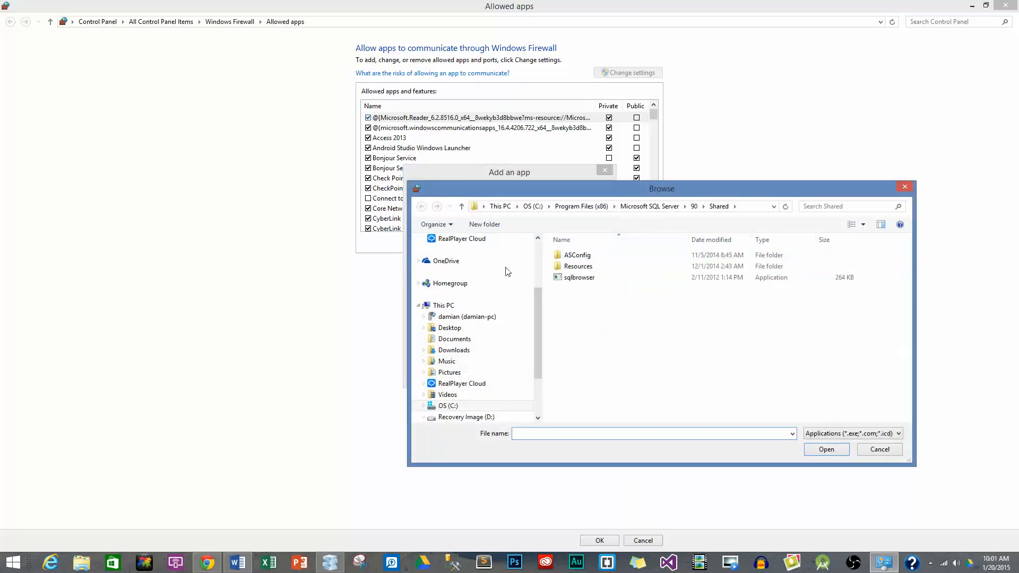
pyautogui.click(532, 206)
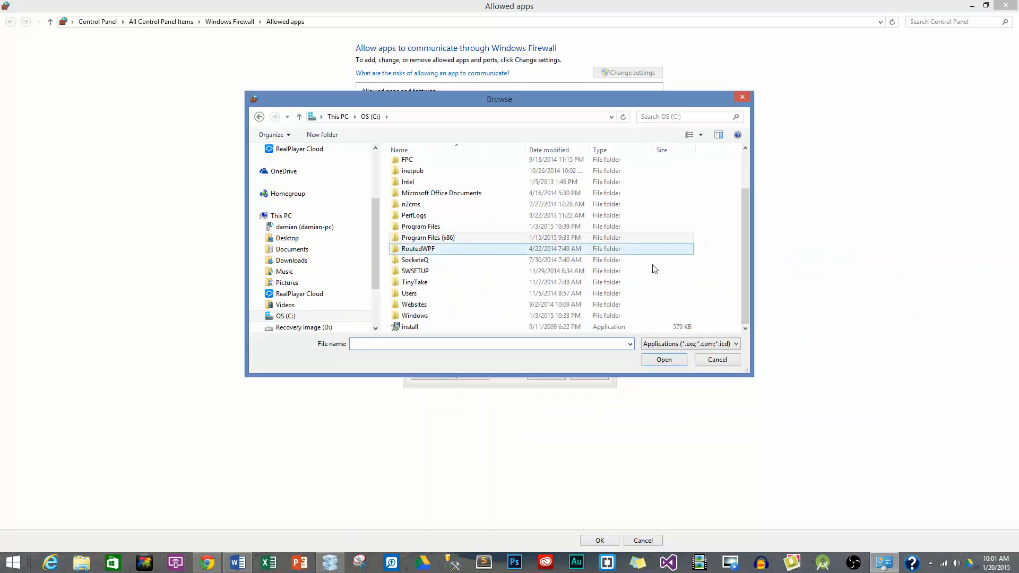
pyautogui.doubleClick(424, 226)
pyautogui.scroll(-6, 766, 285)
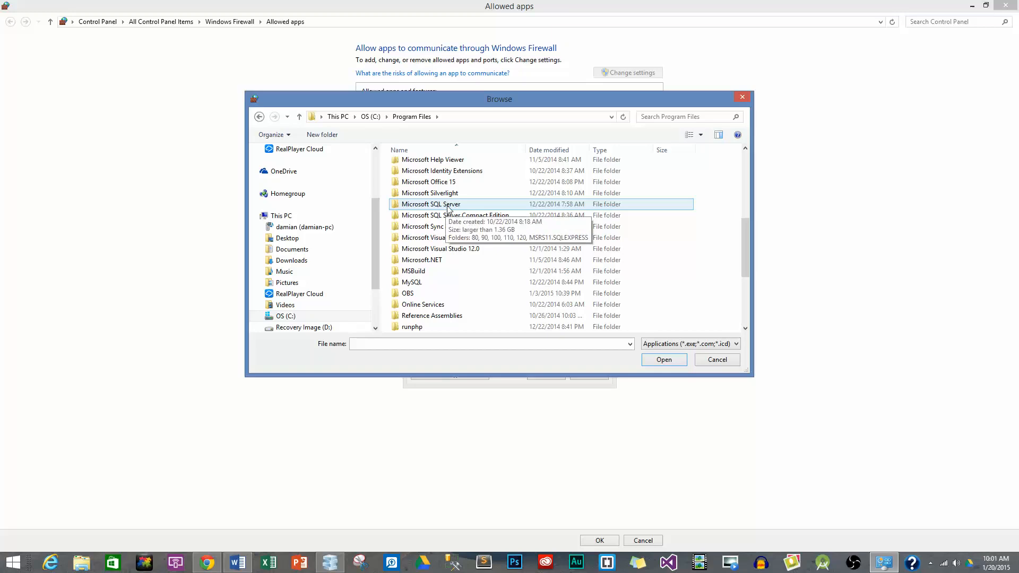
pyautogui.doubleClick(445, 205)
pyautogui.click(442, 235)
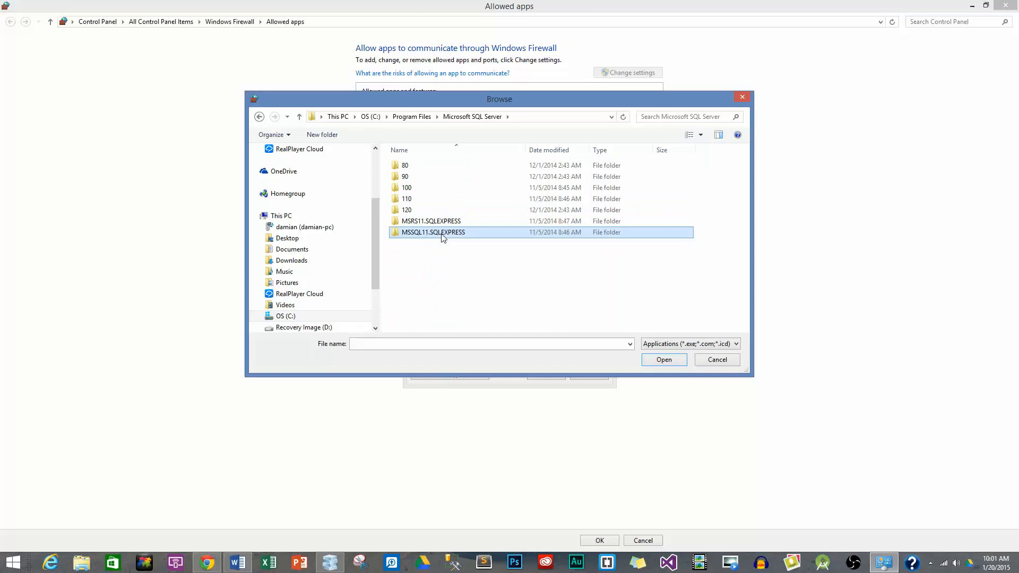
pyautogui.doubleClick(469, 237)
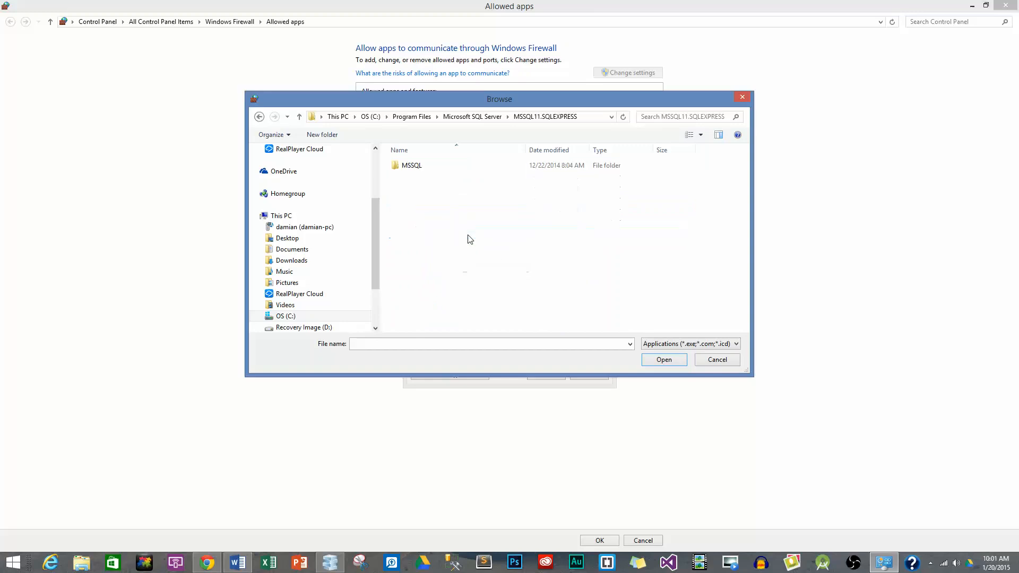
pyautogui.click(409, 171)
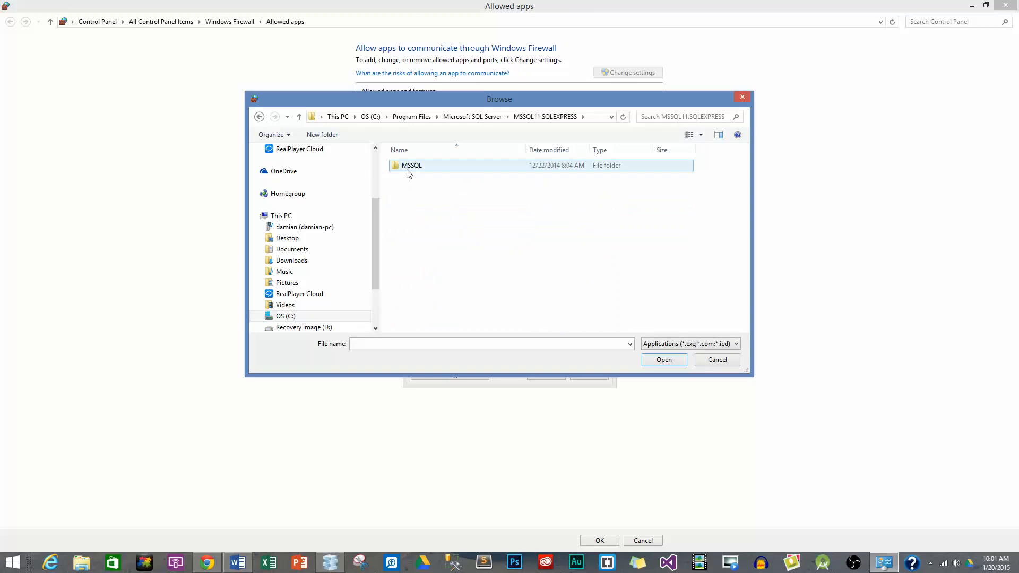
pyautogui.doubleClick(408, 171)
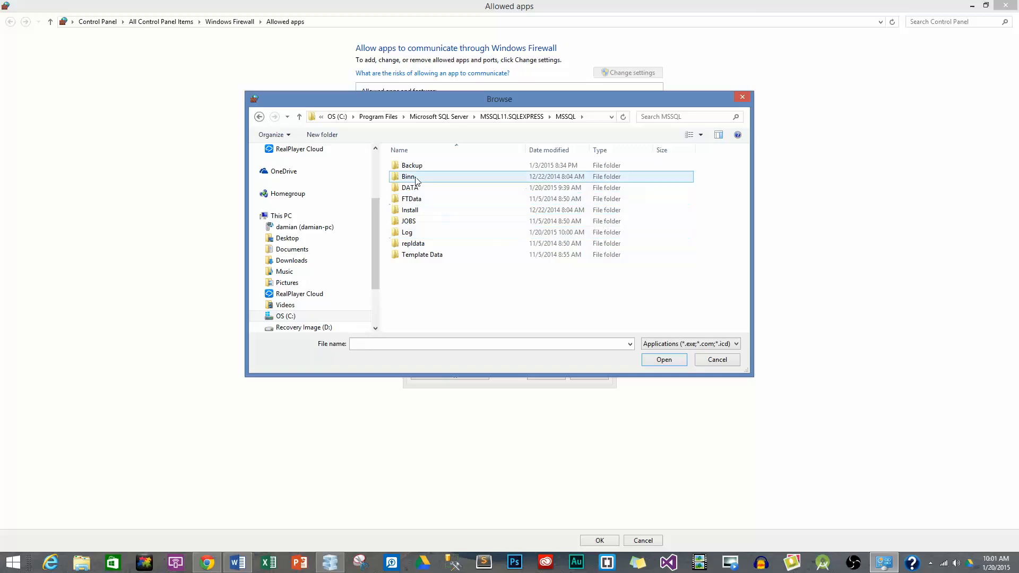
pyautogui.doubleClick(417, 177)
# Choose the sqlservr application and try to add it to the firewall's allowed apps.
pyautogui.click(445, 300)
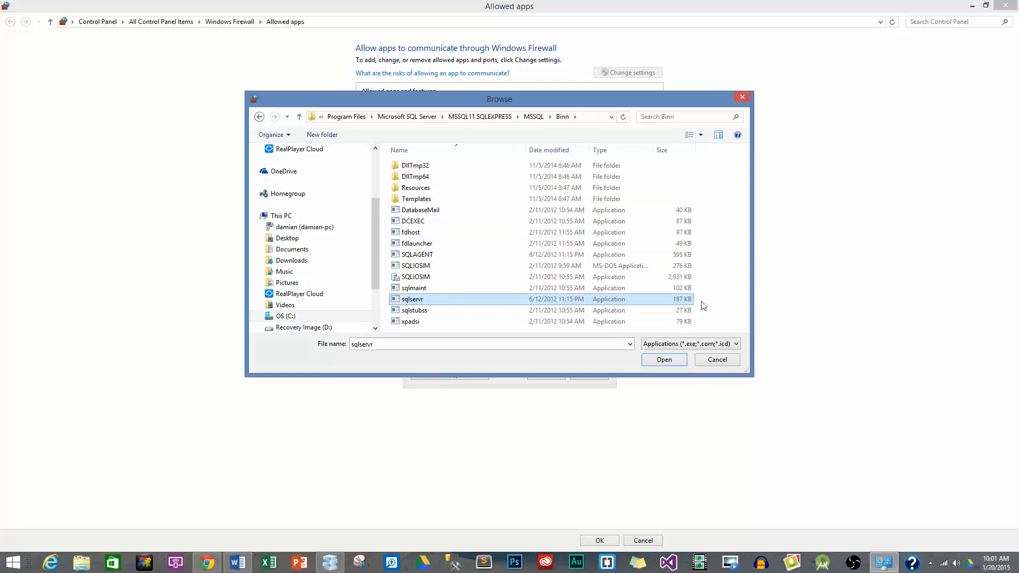
pyautogui.click(666, 362)
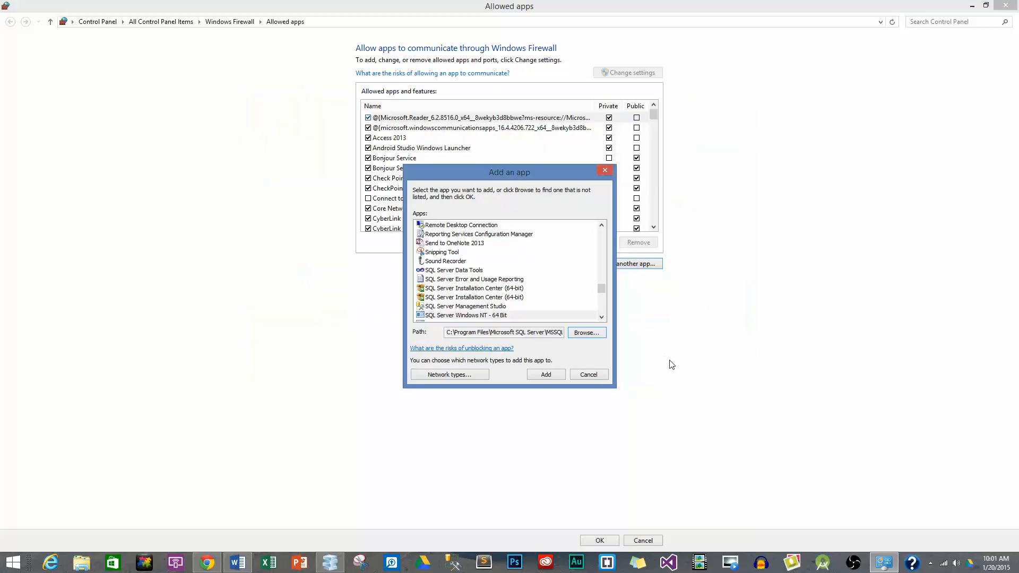
pyautogui.click(559, 375)
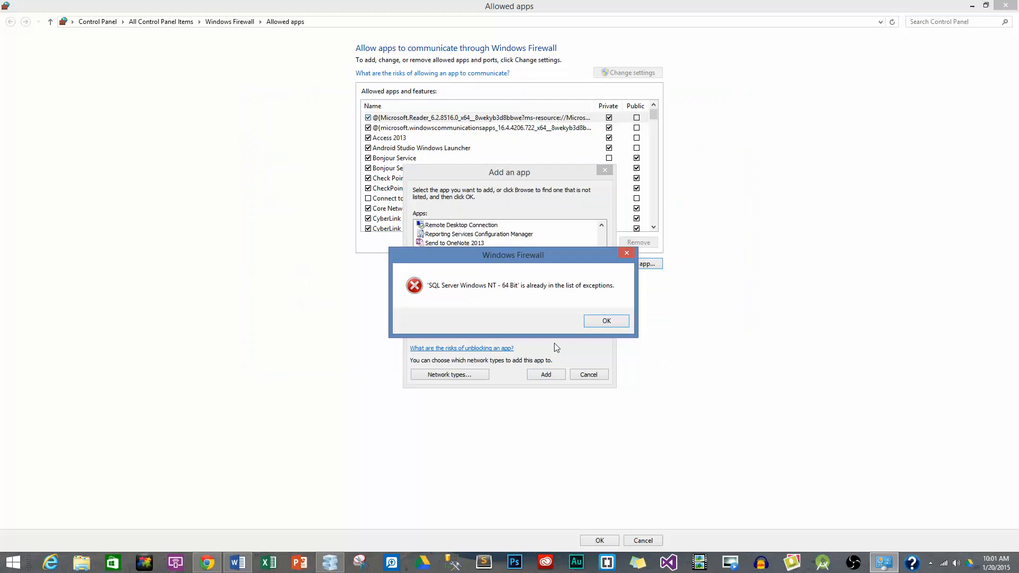
pyautogui.click(604, 321)
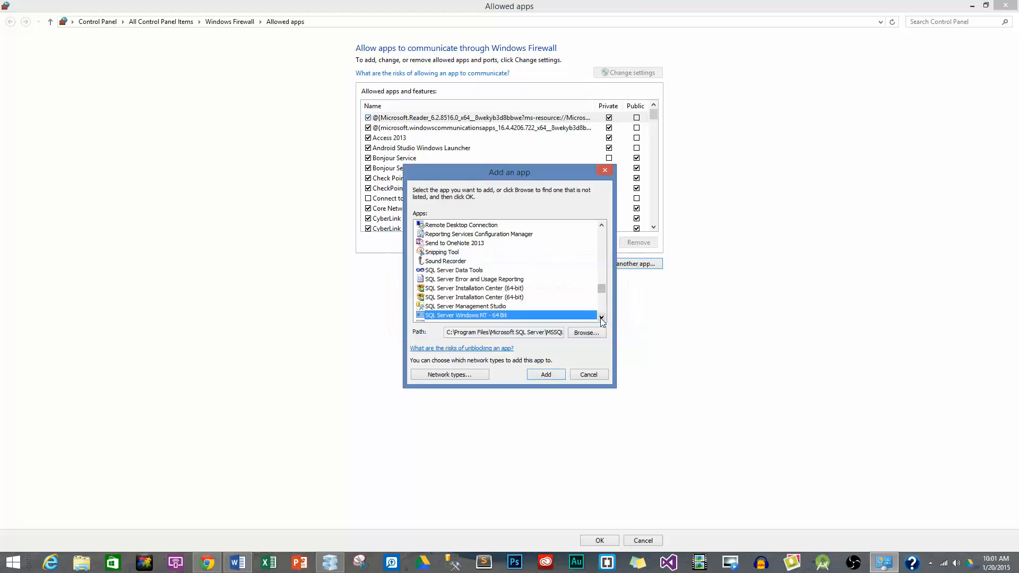
# Browse for another app in C:\Program Files (x86)\Microsoft SQL Server\90\Shared.
pyautogui.click(586, 332)
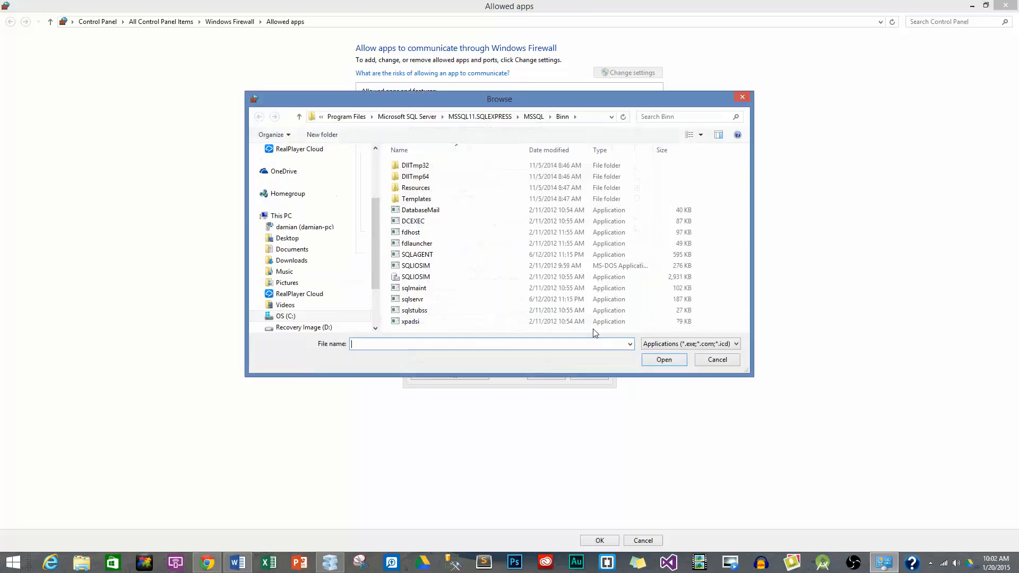
pyautogui.click(352, 117)
pyautogui.click(362, 117)
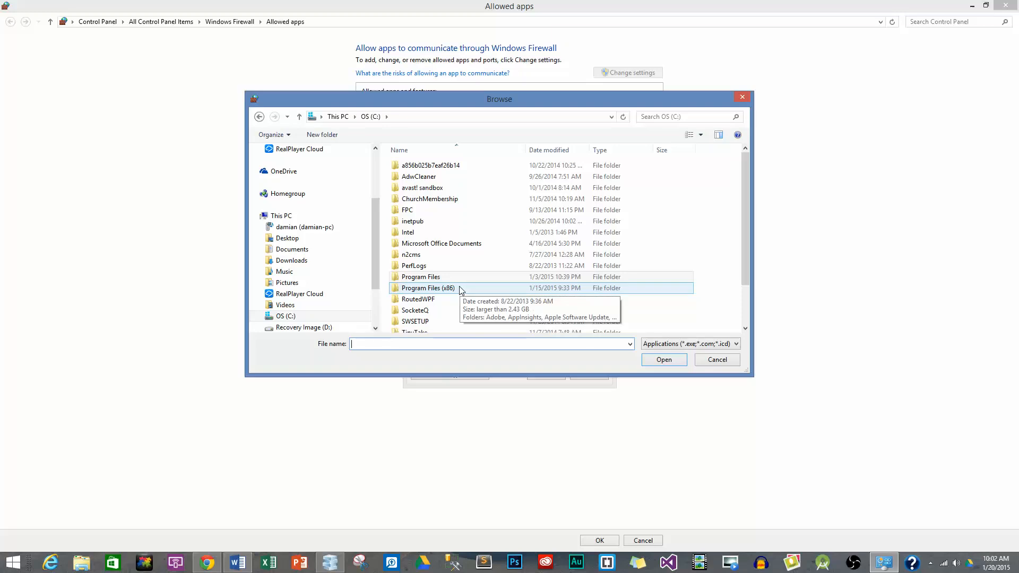
pyautogui.click(433, 277)
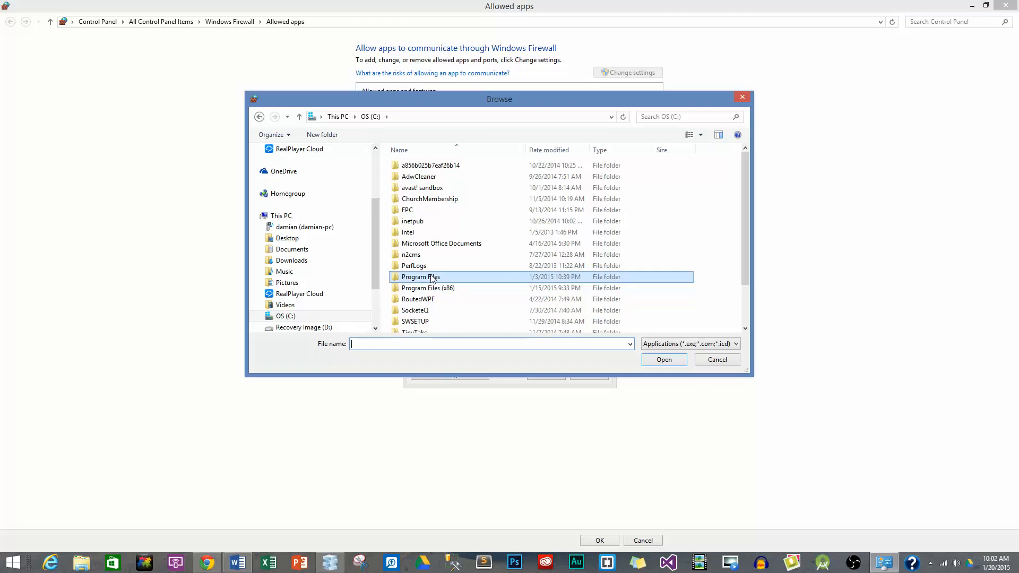
pyautogui.click(472, 292)
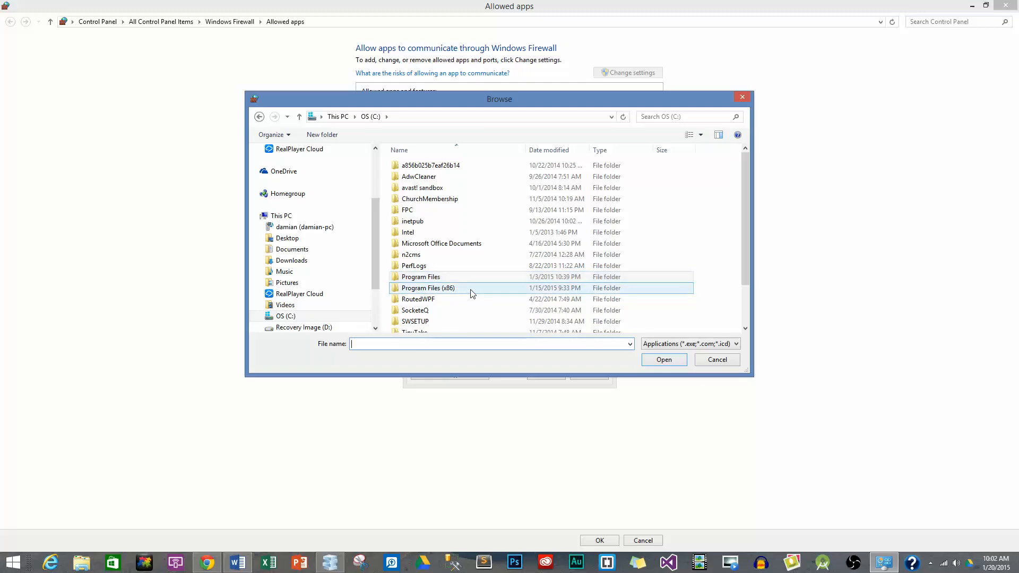
pyautogui.doubleClick(472, 289)
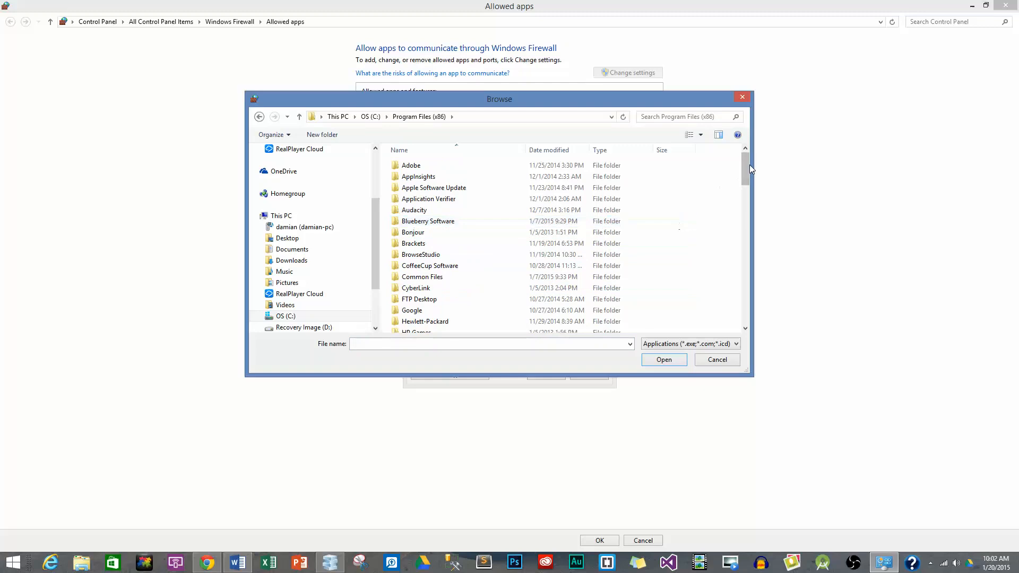
pyautogui.moveTo(746, 168); pyautogui.dragTo(740, 218)
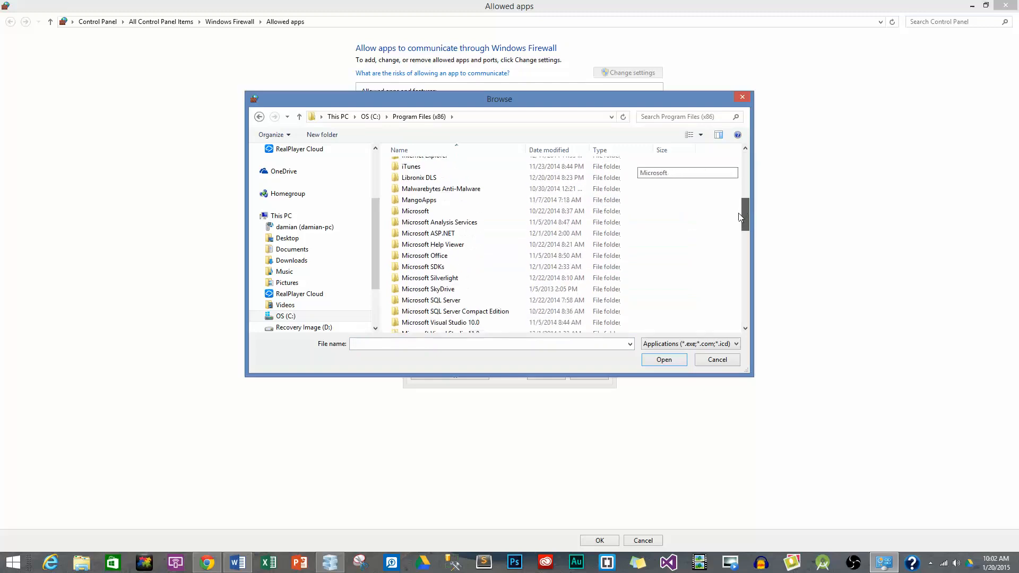
pyautogui.doubleClick(481, 301)
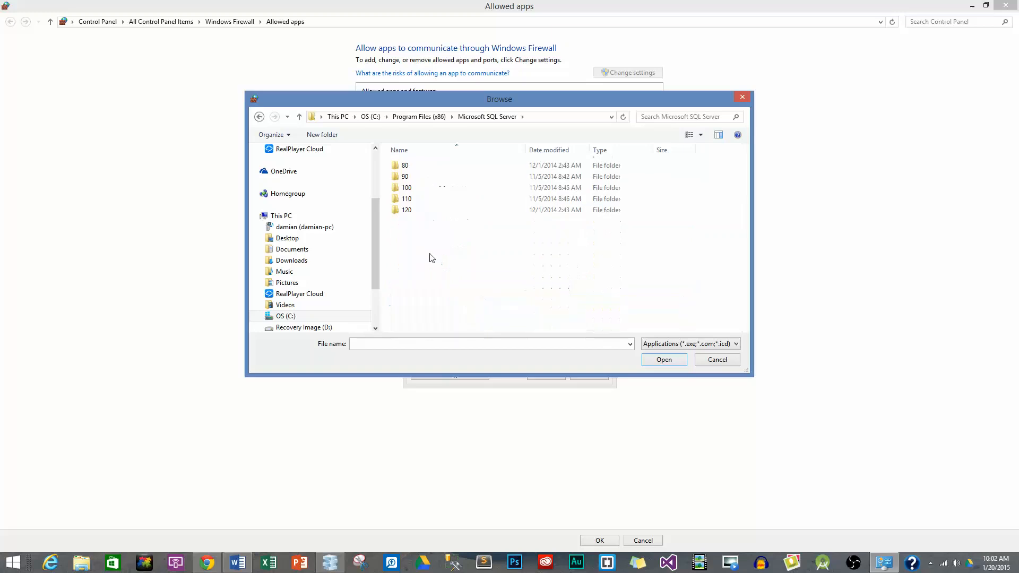
pyautogui.doubleClick(416, 178)
pyautogui.doubleClick(420, 169)
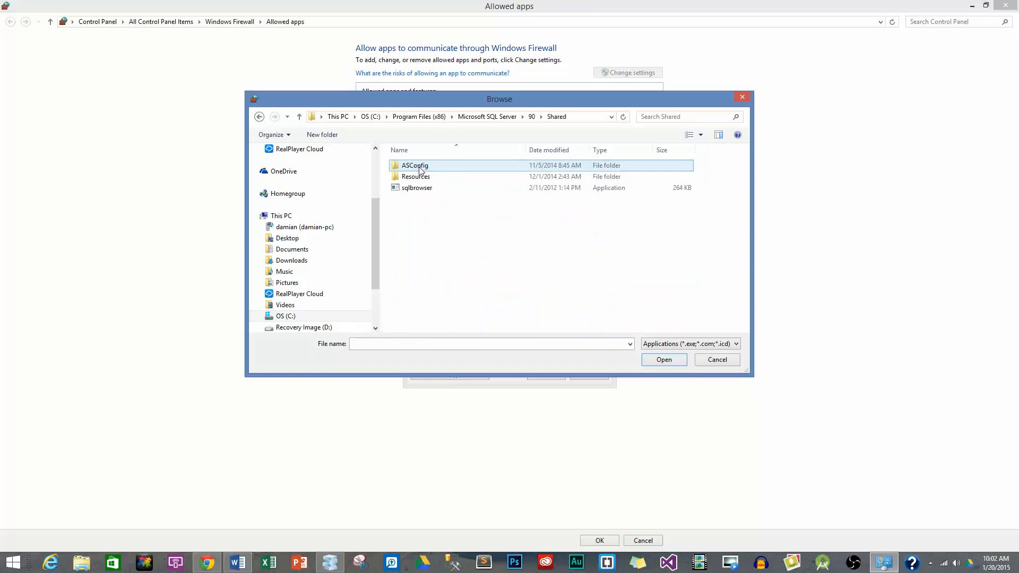
# Try to add the sqlbrowser application to the allowed apps, and close the firewall settings.
pyautogui.doubleClick(421, 188)
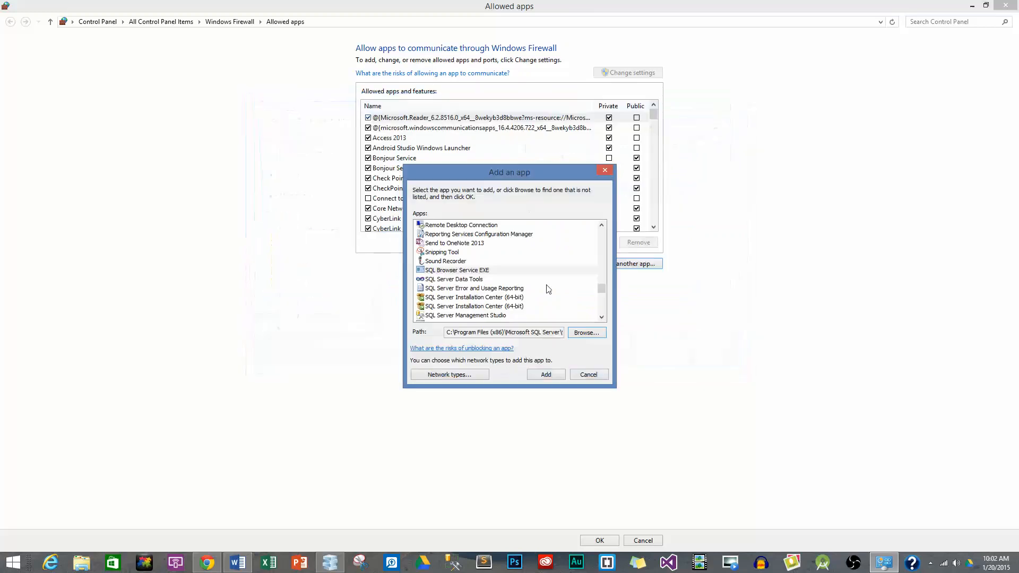
pyautogui.click(561, 375)
pyautogui.click(596, 320)
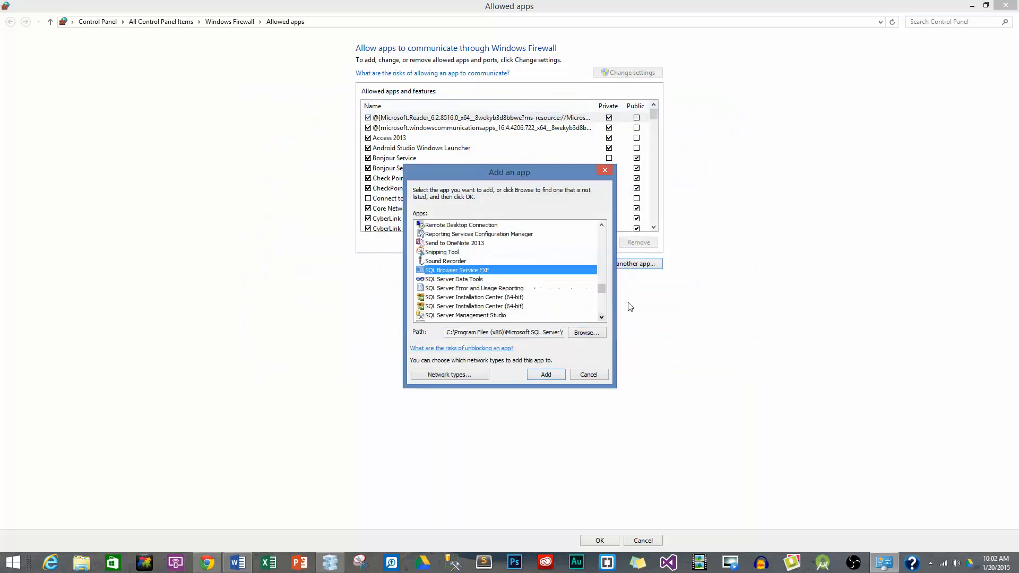
pyautogui.click(589, 375)
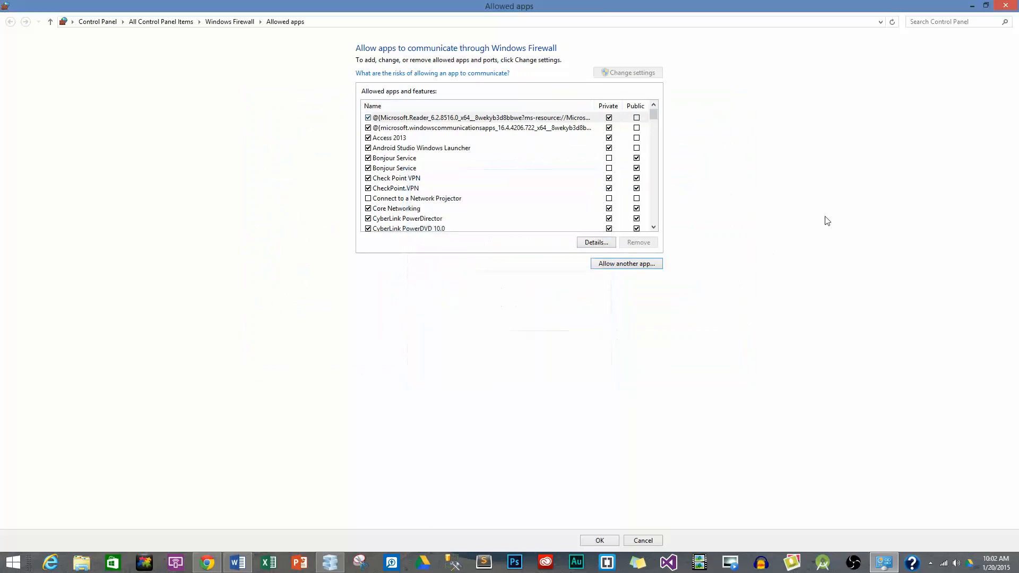
pyautogui.click(1009, 5)
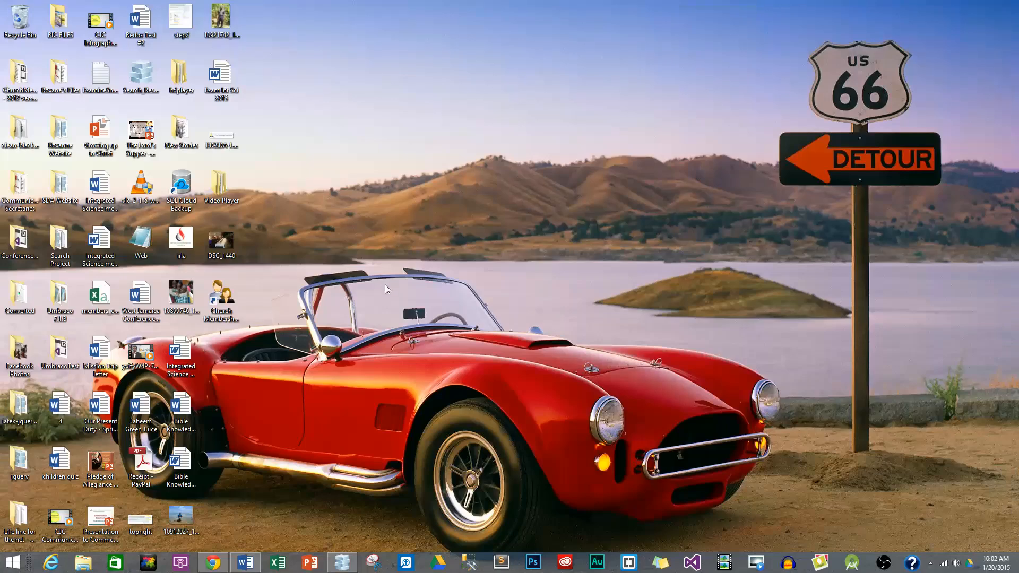